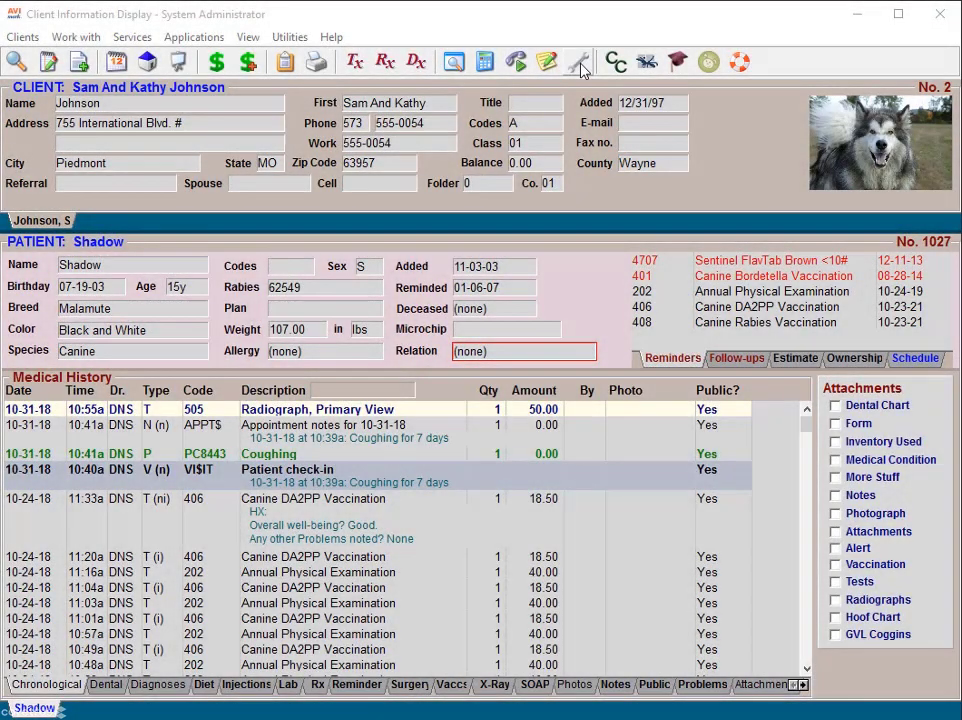
Find the Fiscal Year Start Date option (default 01-01-19) in Options Maintenance and begin changing it
{"action": "left_click", "coordinate": [578, 63]}
{"action": "type", "text": "fiscal"}
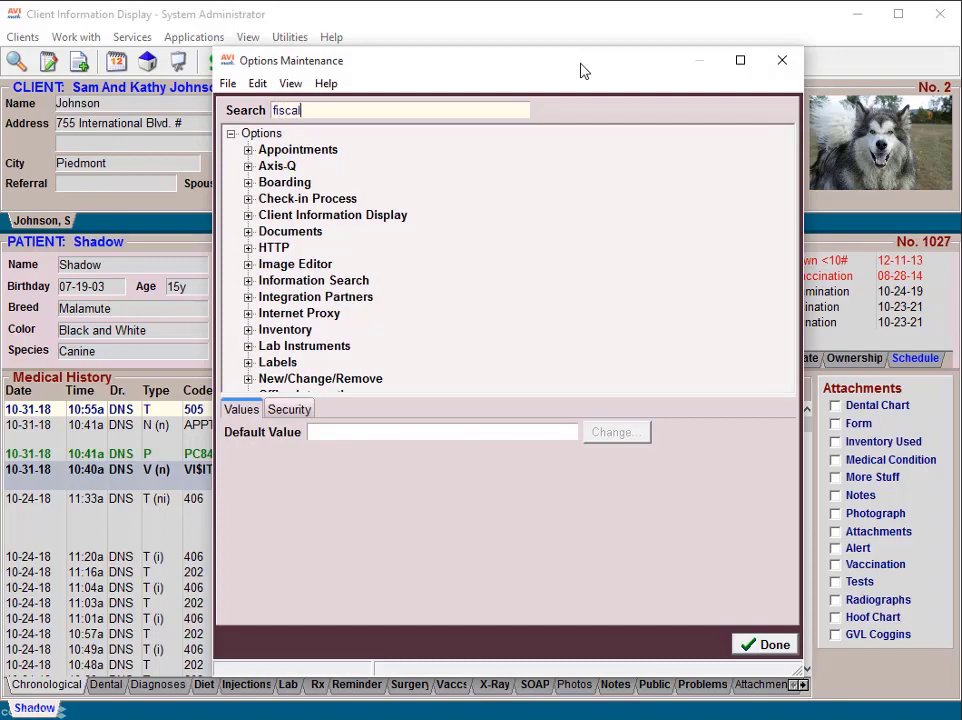
{"action": "left_click", "coordinate": [386, 170]}
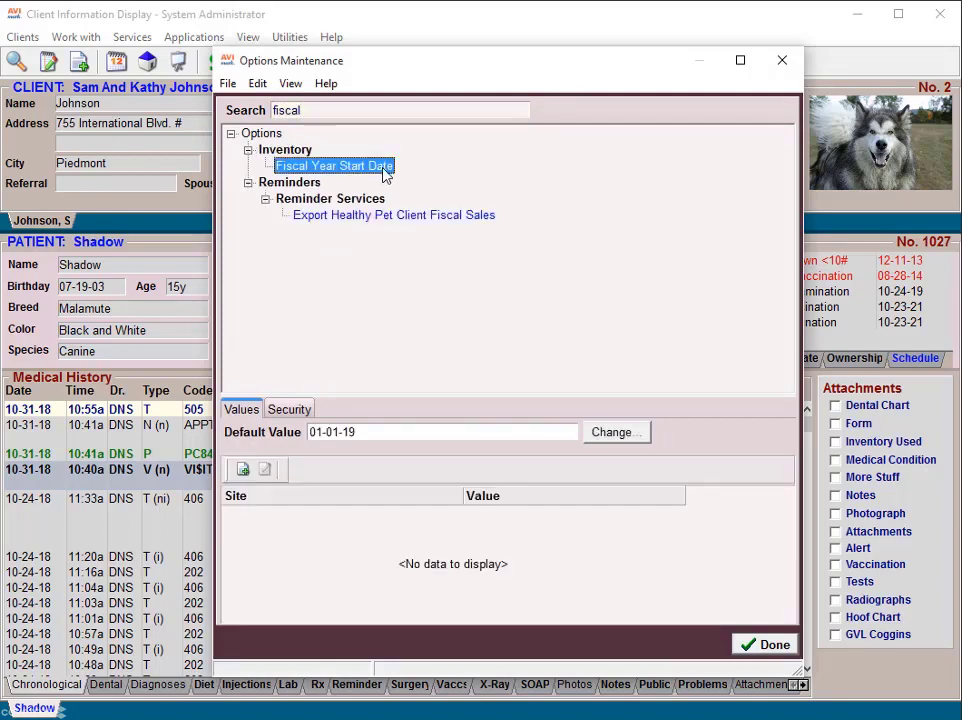
{"action": "left_click", "coordinate": [616, 433]}
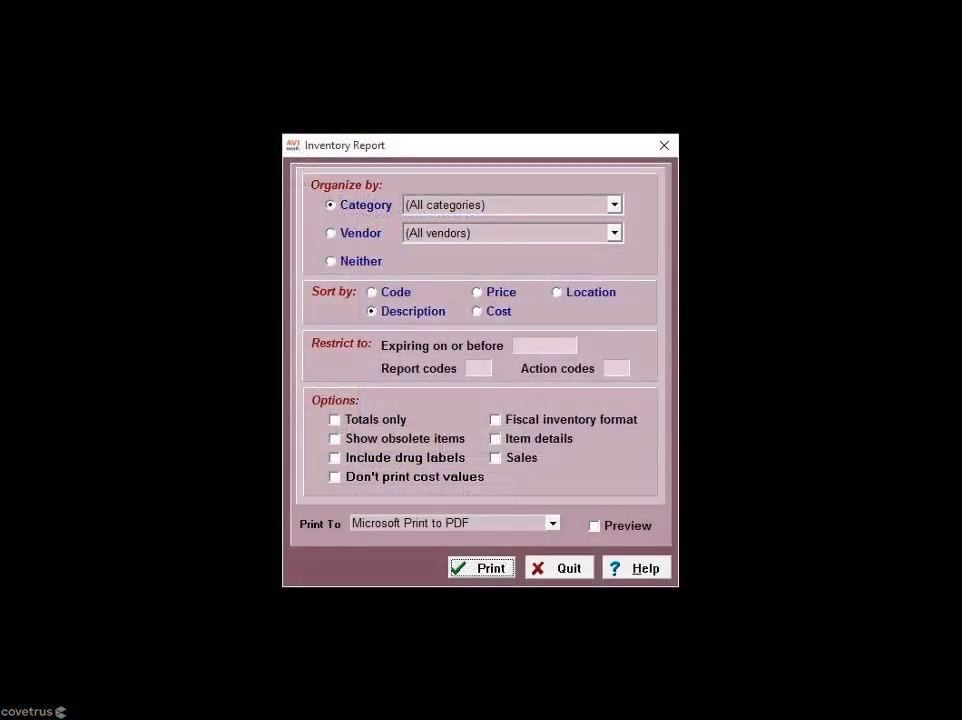
{"action": "left_click", "coordinate": [554, 526]}
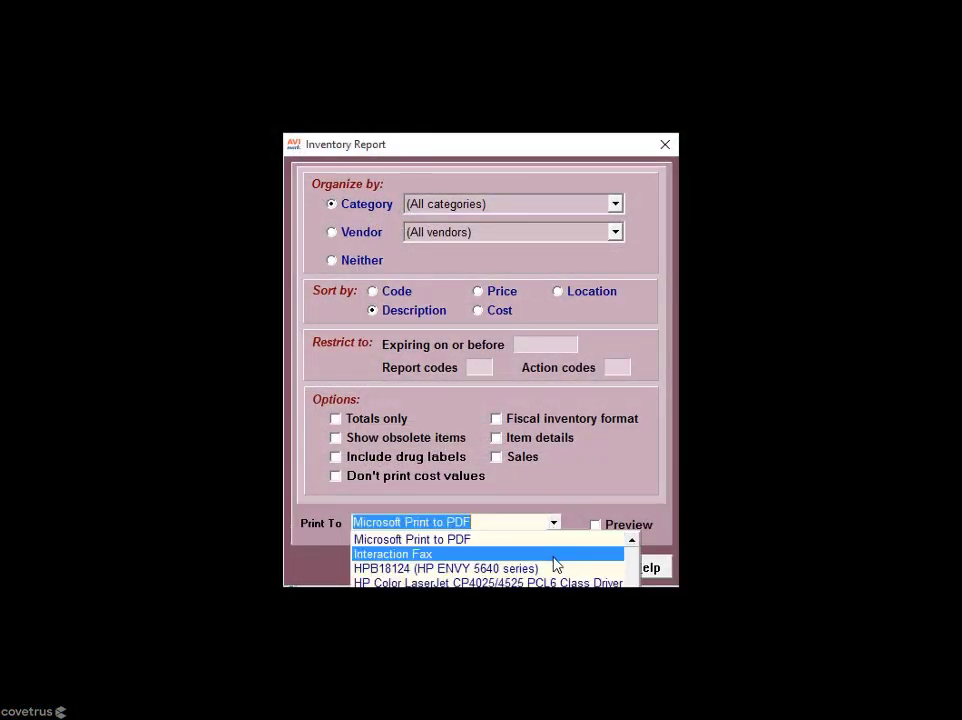
{"action": "scroll", "coordinate": [557, 562], "scroll_direction": "down", "scroll_amount": 1}
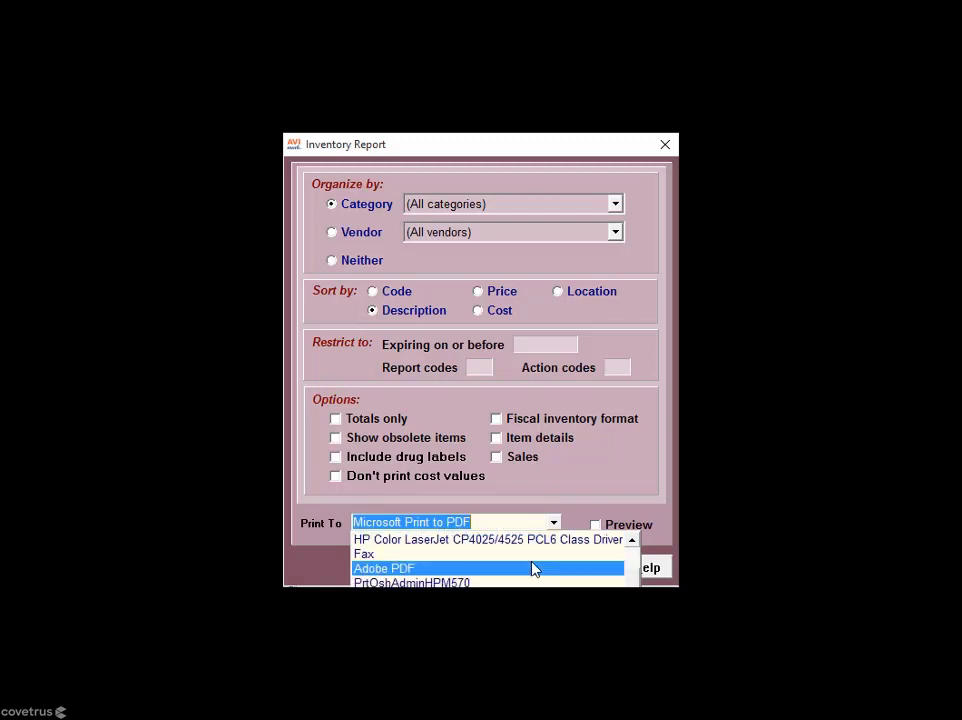
{"action": "scroll", "coordinate": [533, 569], "scroll_direction": "down", "scroll_amount": 1}
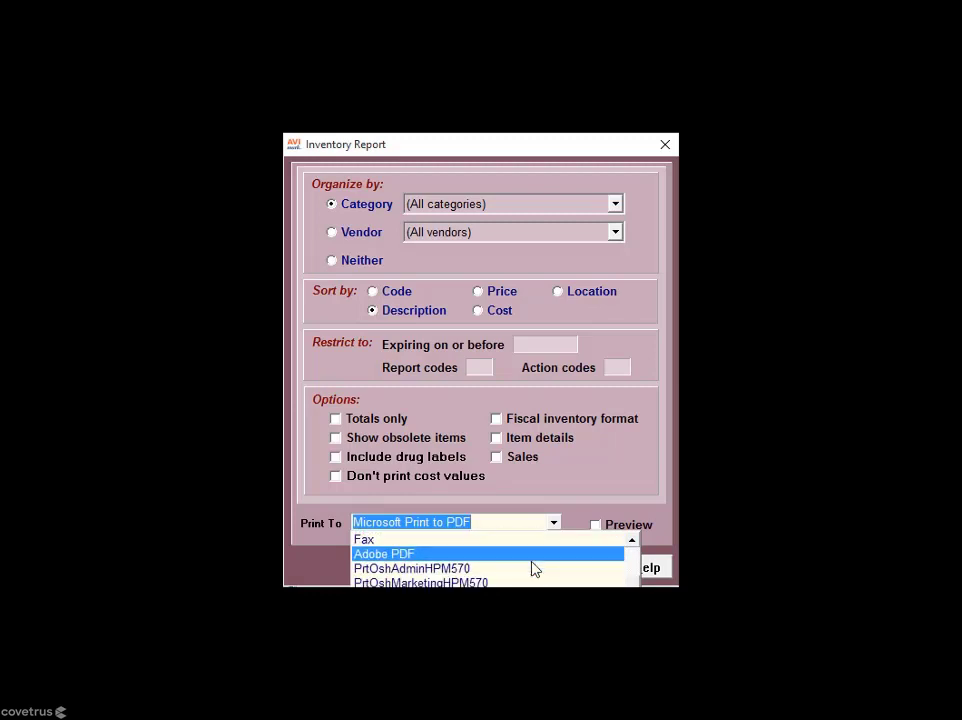
{"action": "scroll", "coordinate": [533, 569], "scroll_direction": "up", "scroll_amount": 2}
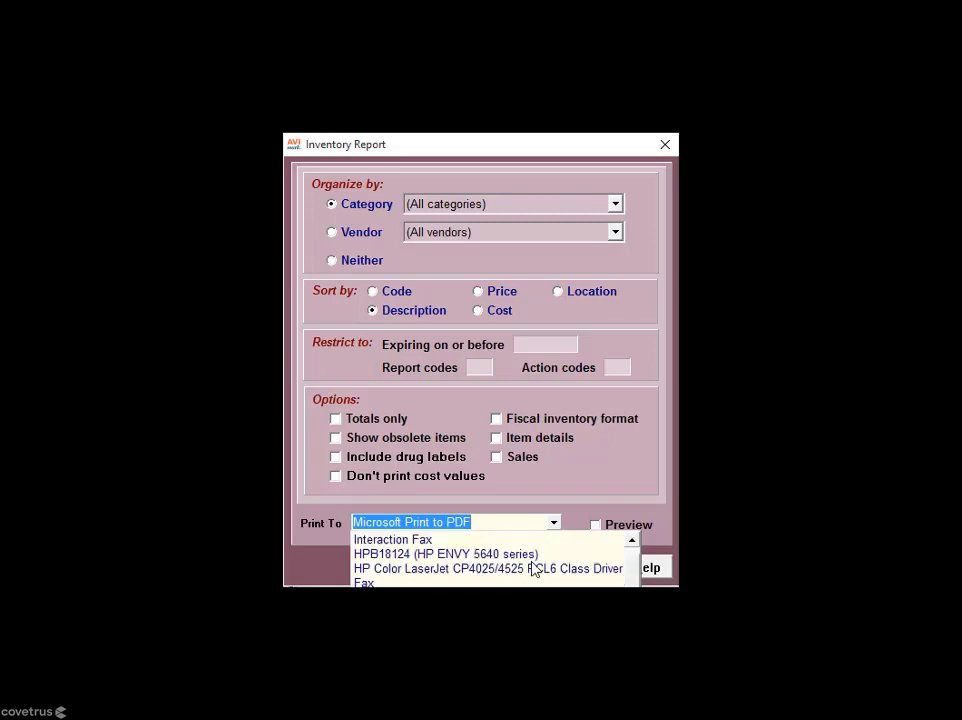
{"action": "left_click", "coordinate": [650, 503]}
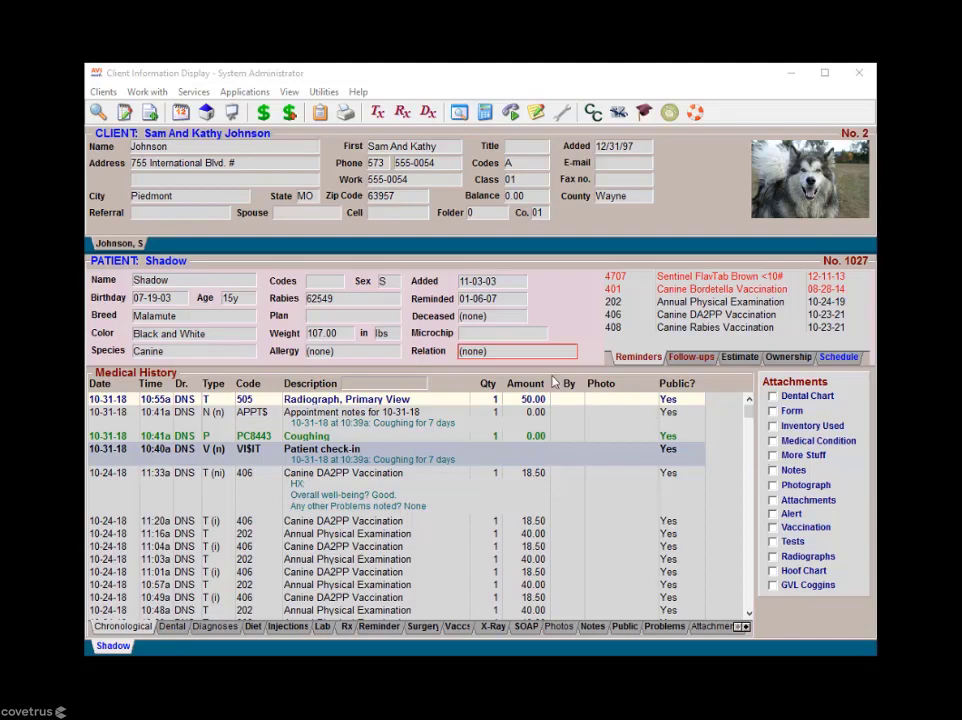
Open End of Period Reports and set the report period to Year
{"action": "left_click", "coordinate": [147, 91]}
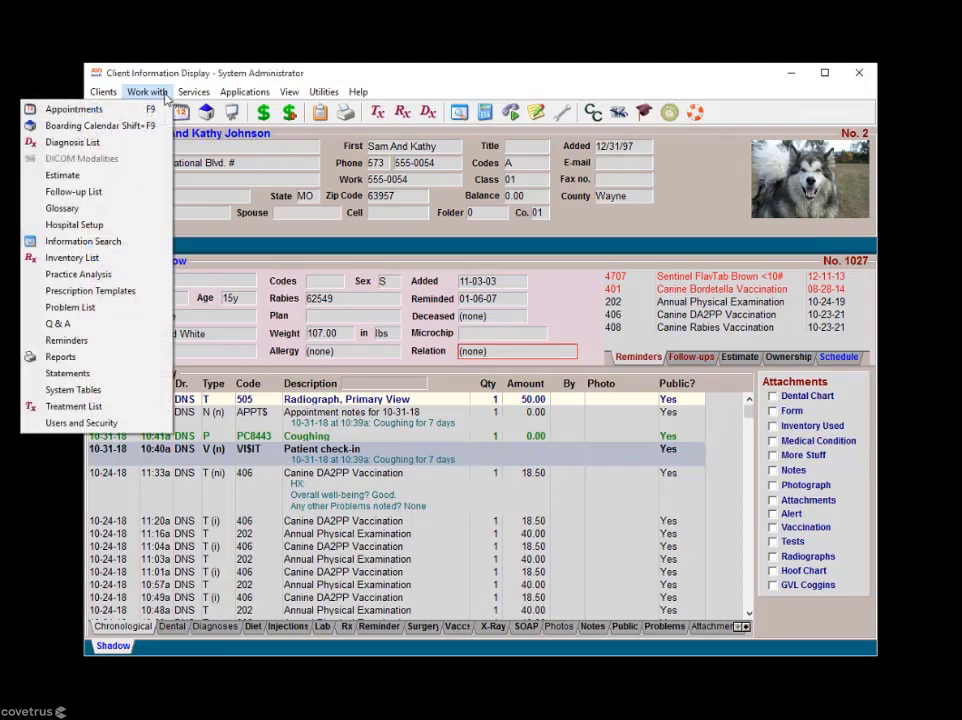
{"action": "left_click", "coordinate": [109, 364]}
{"action": "left_click", "coordinate": [521, 197]}
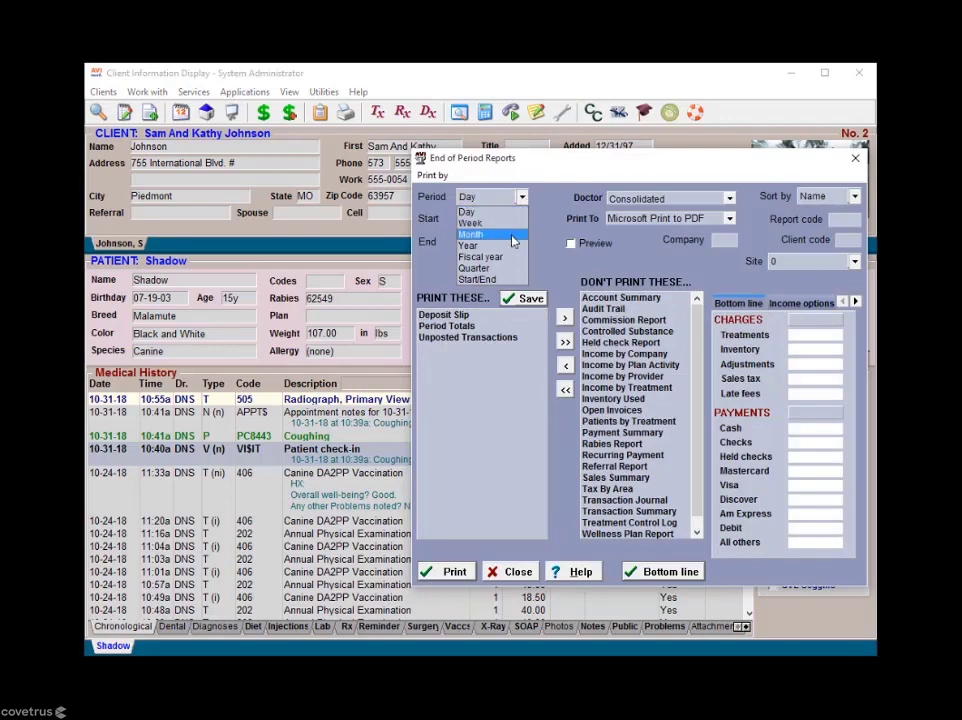
{"action": "left_click", "coordinate": [508, 246]}
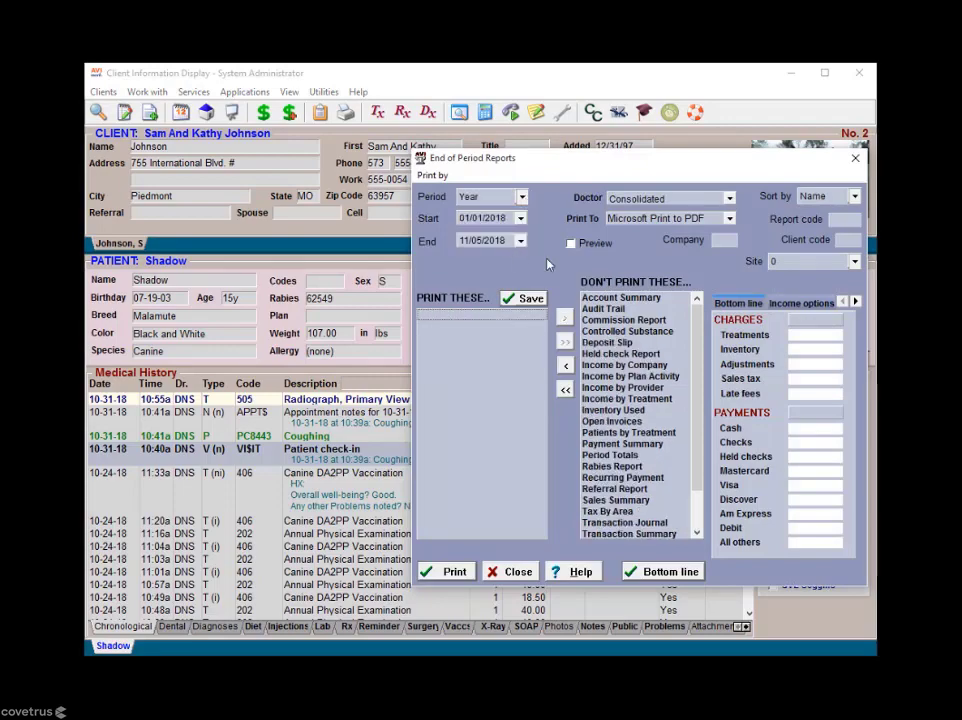
Queue the Period Totals and Income by Treatment reports to print
{"action": "left_click", "coordinate": [633, 457]}
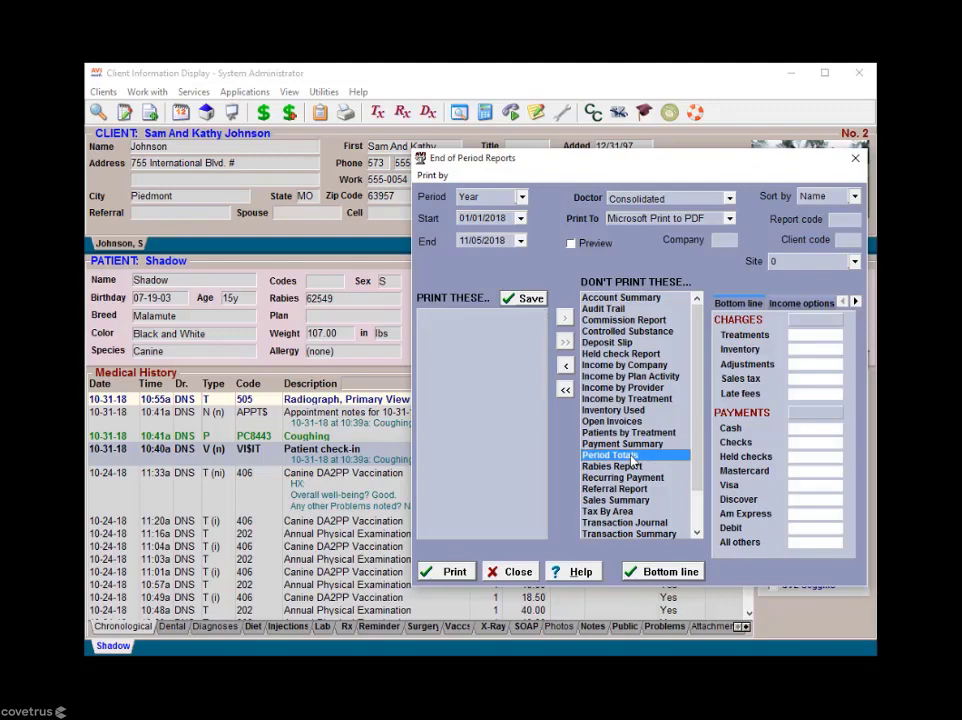
{"action": "left_click", "coordinate": [565, 365]}
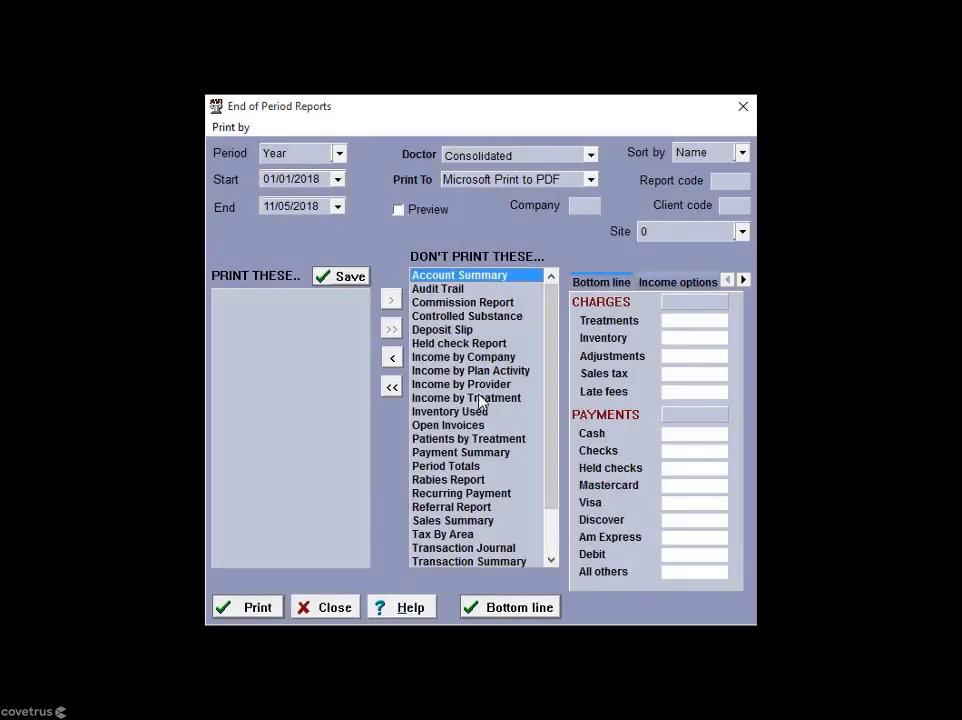
{"action": "left_click", "coordinate": [480, 399]}
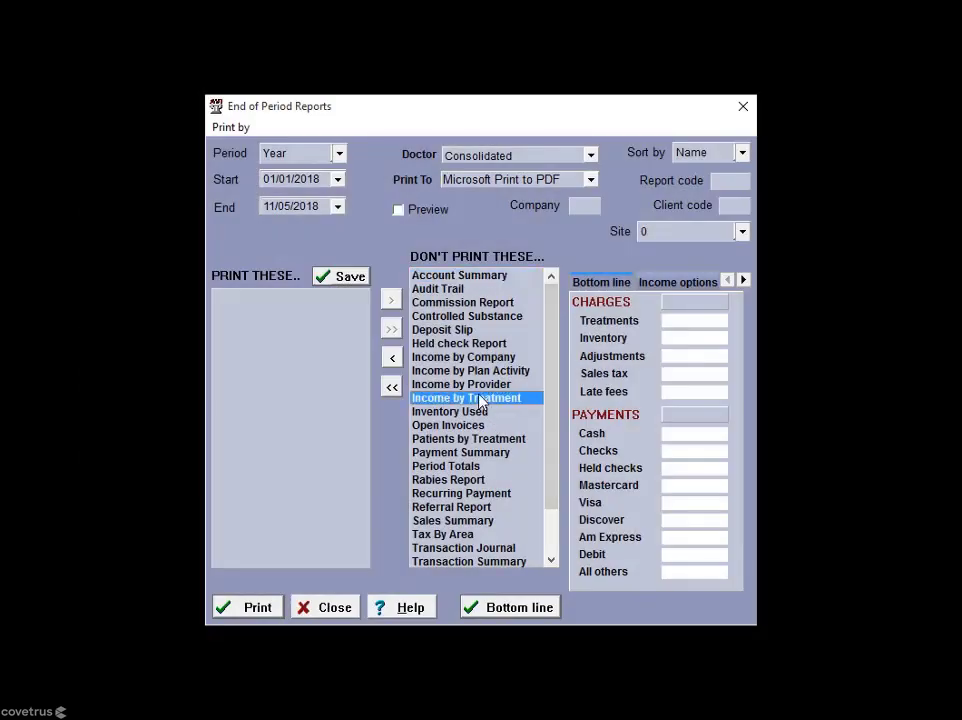
{"action": "left_click", "coordinate": [394, 359]}
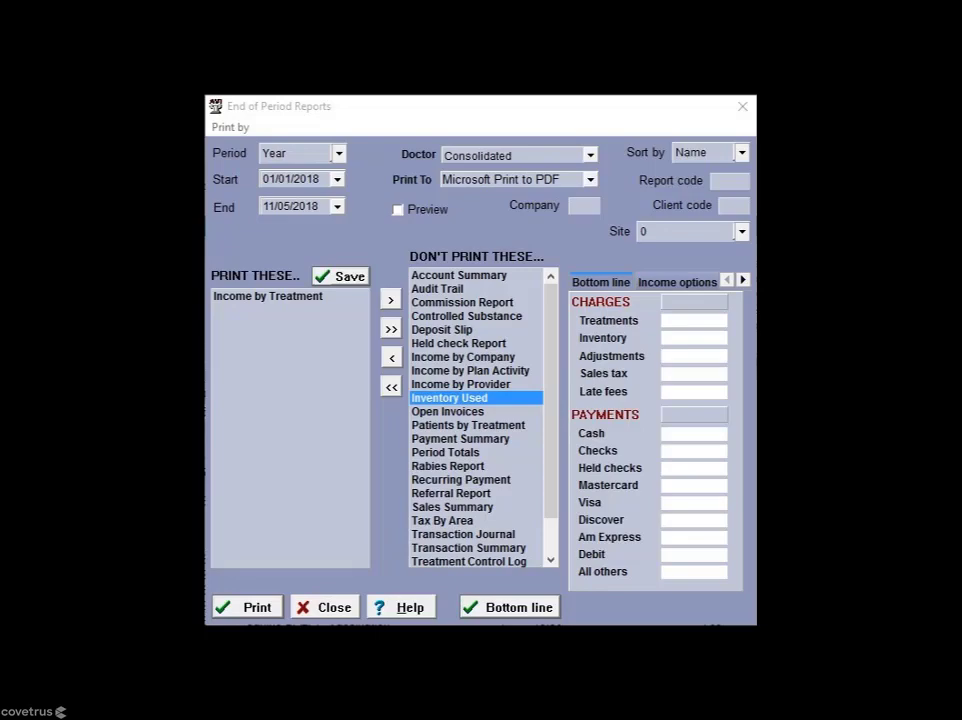
Begin a report code filter by entering 'L'
{"action": "left_click", "coordinate": [731, 183]}
{"action": "type", "text": "L"}
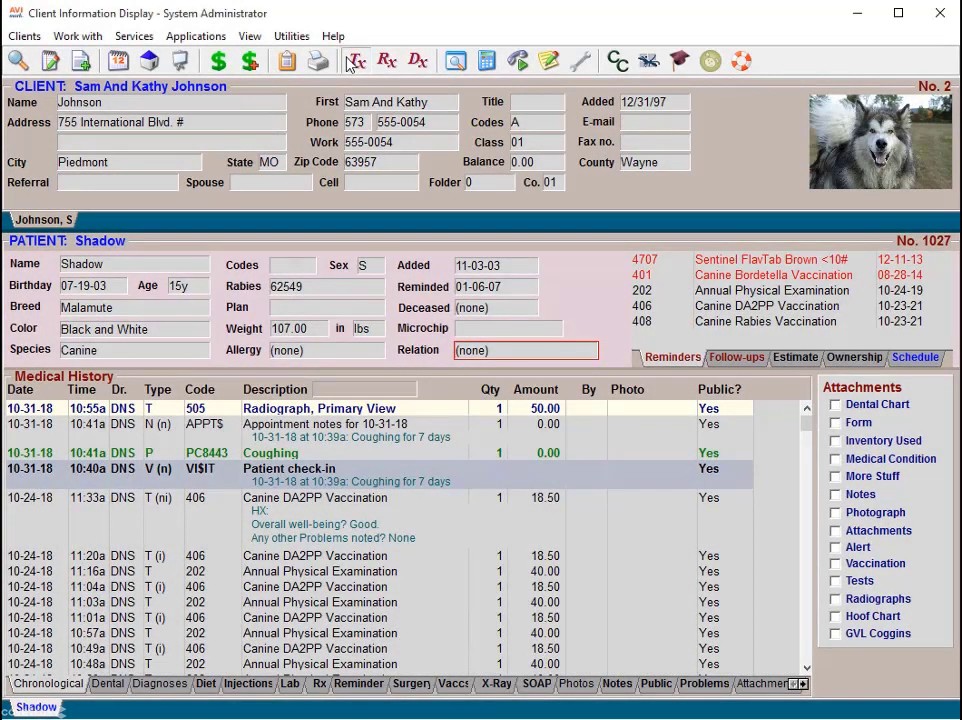
{"action": "left_click", "coordinate": [352, 62]}
{"action": "left_click", "coordinate": [145, 177]}
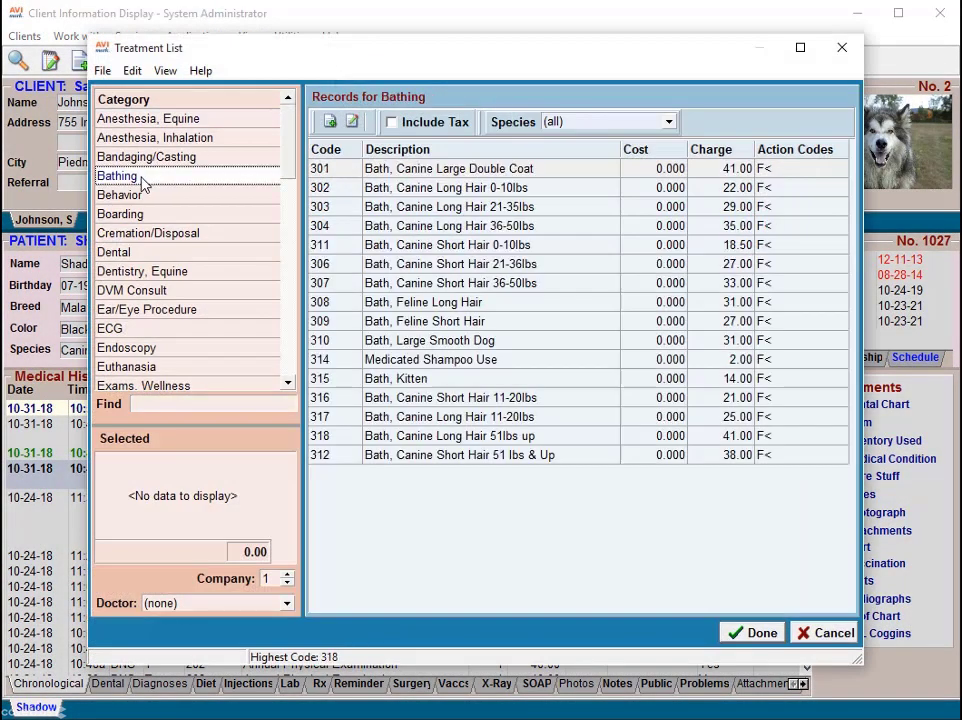
{"action": "double_click", "coordinate": [479, 170]}
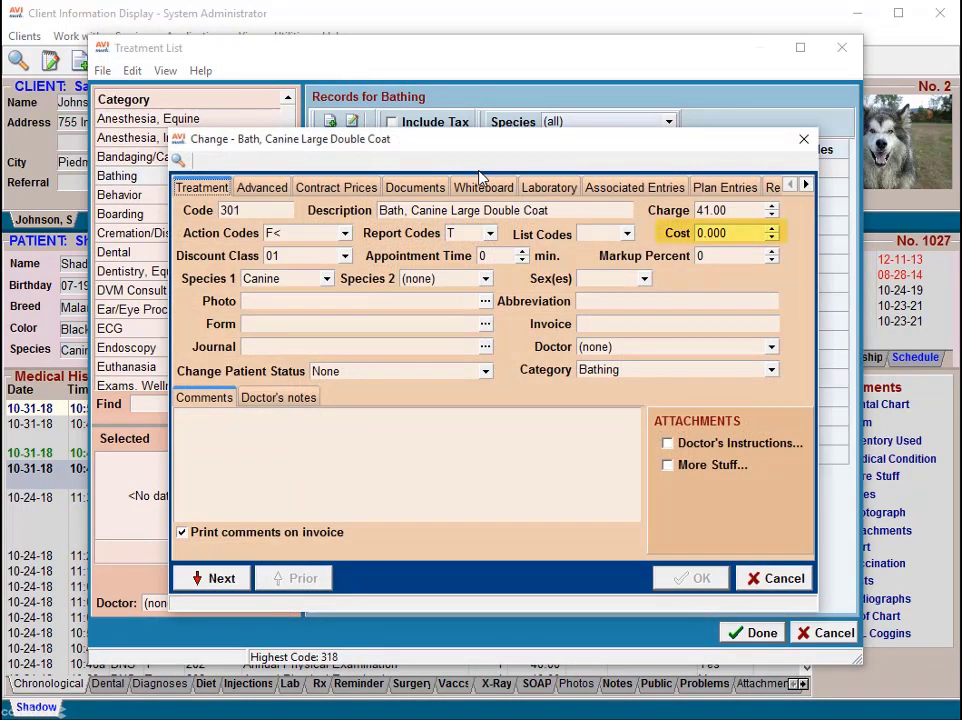
{"action": "left_click", "coordinate": [748, 580]}
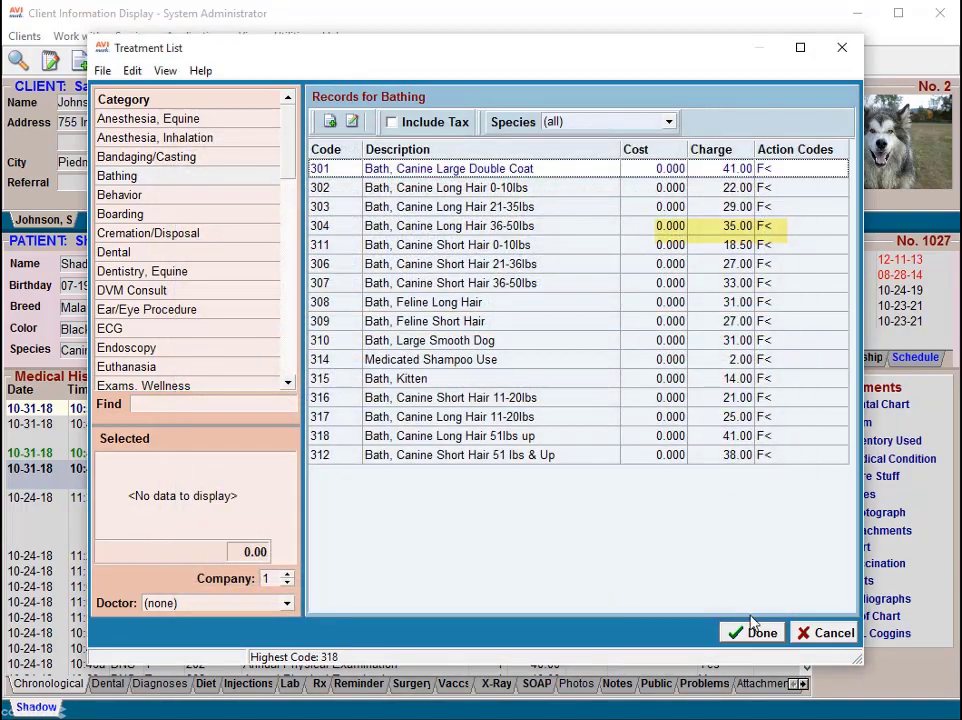
{"action": "left_click", "coordinate": [752, 632]}
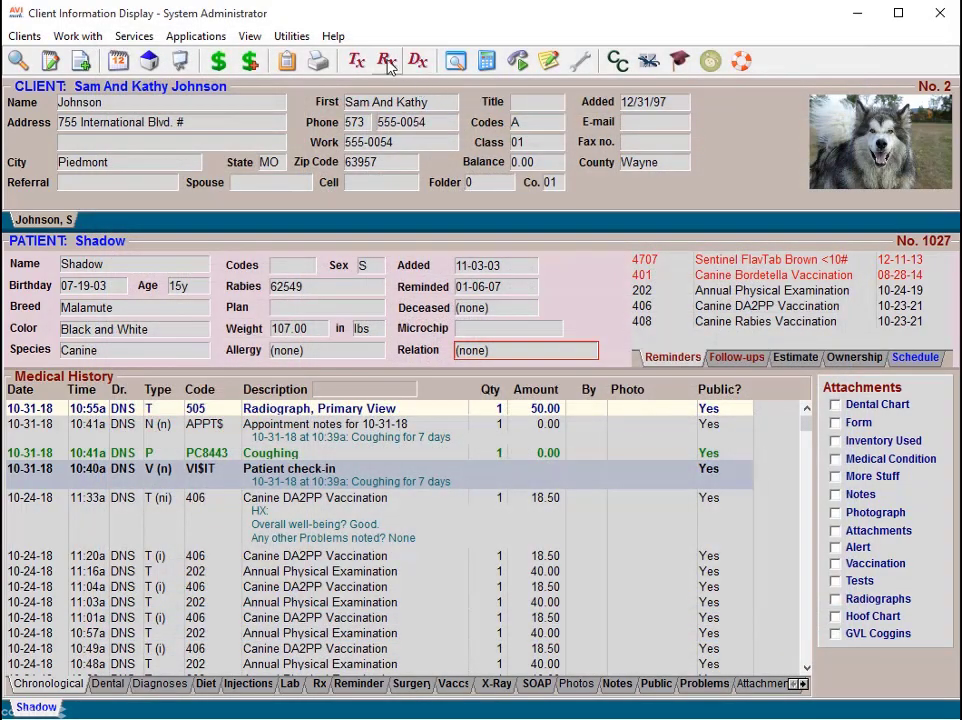
Check the 0.183 cost of Acepromazine 10 mg/mL in the Inventory List, then cancel
{"action": "left_click", "coordinate": [287, 61]}
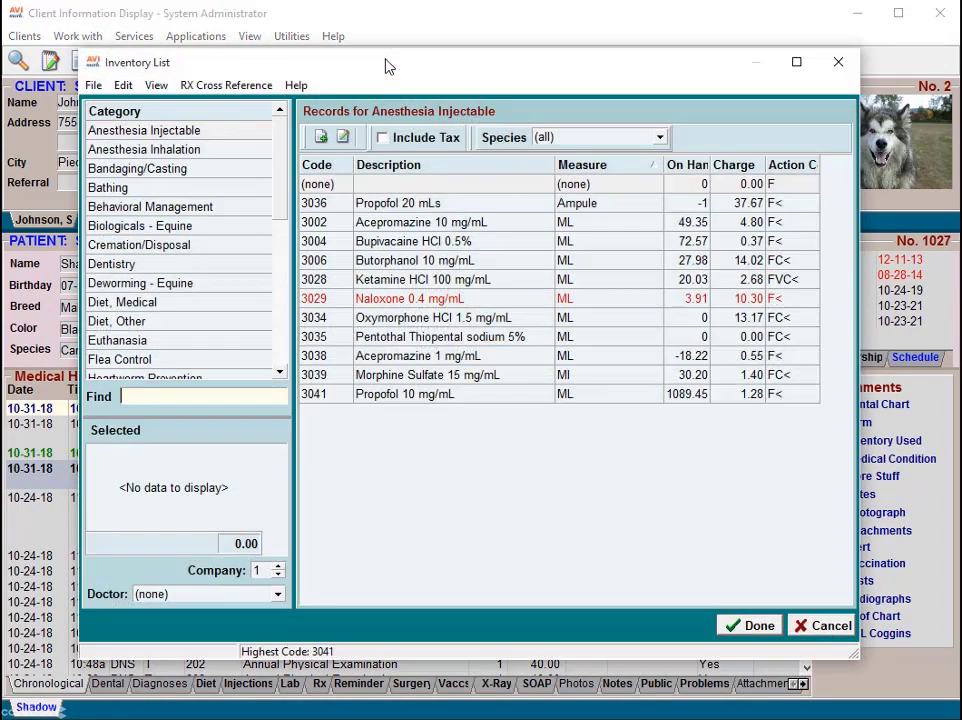
{"action": "left_click", "coordinate": [376, 228]}
{"action": "double_click", "coordinate": [376, 228]}
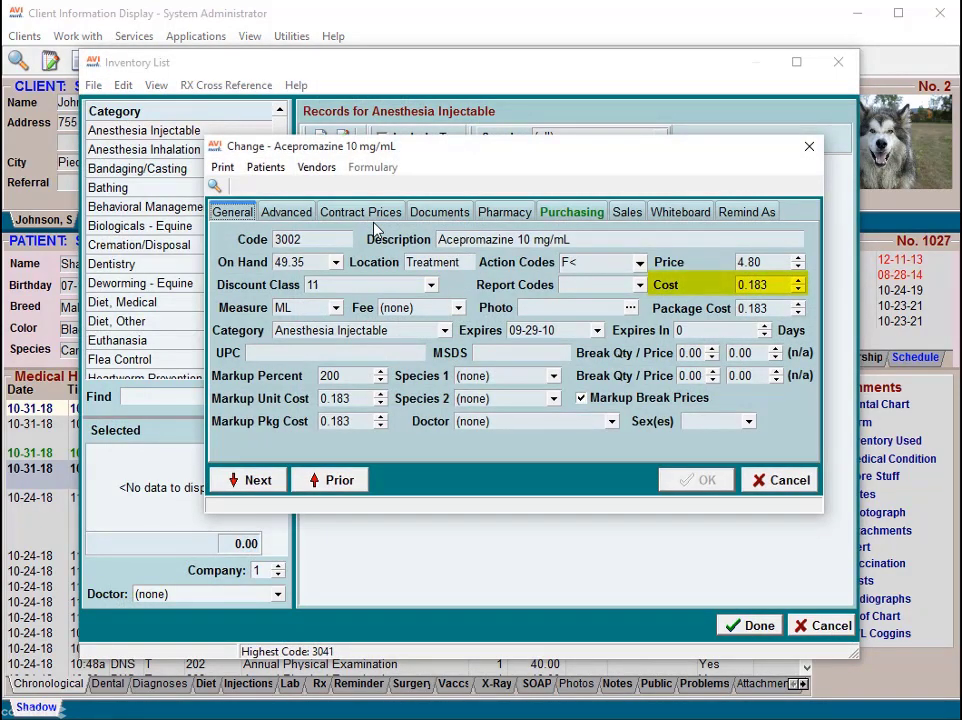
{"action": "left_click", "coordinate": [784, 479]}
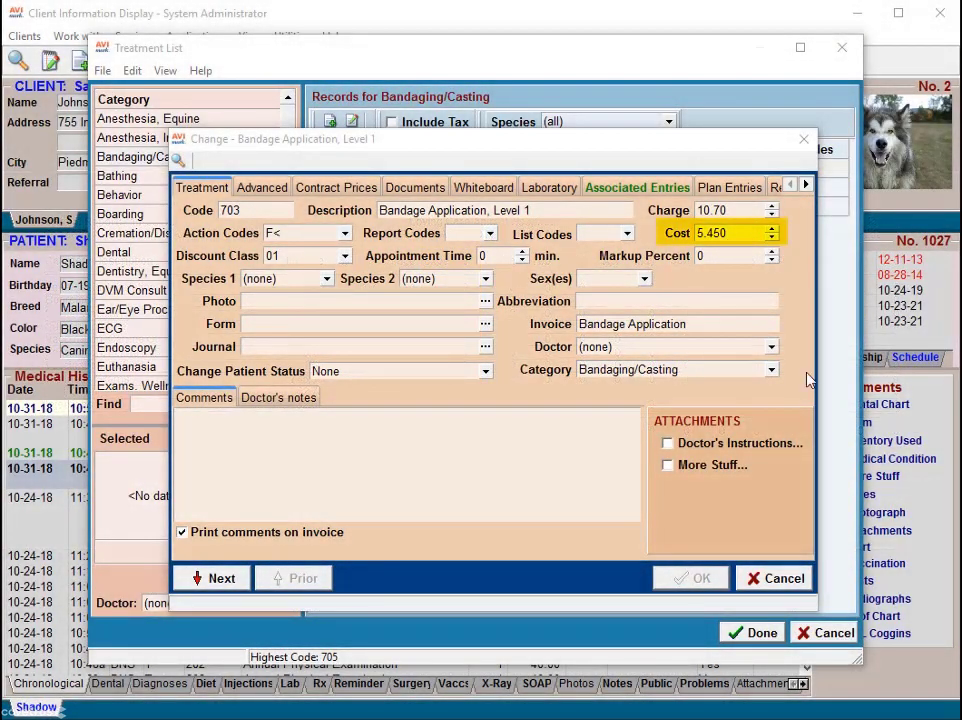
Review Bandage Application, Level 1's associated inventory entries, then close it and the Treatment List
{"action": "left_click", "coordinate": [640, 188]}
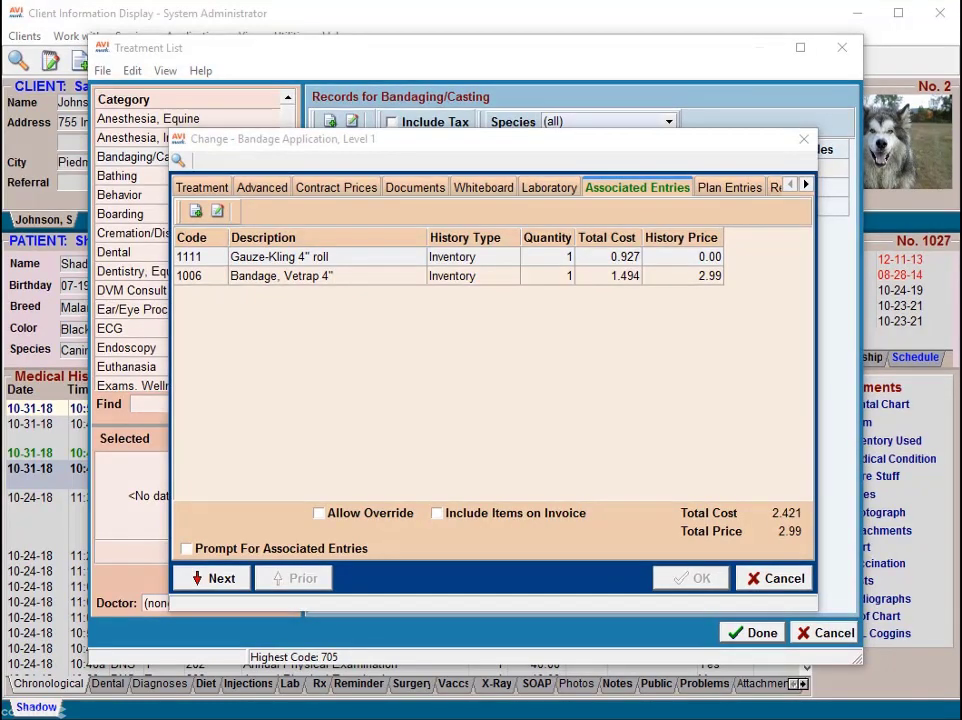
{"action": "left_click", "coordinate": [774, 578]}
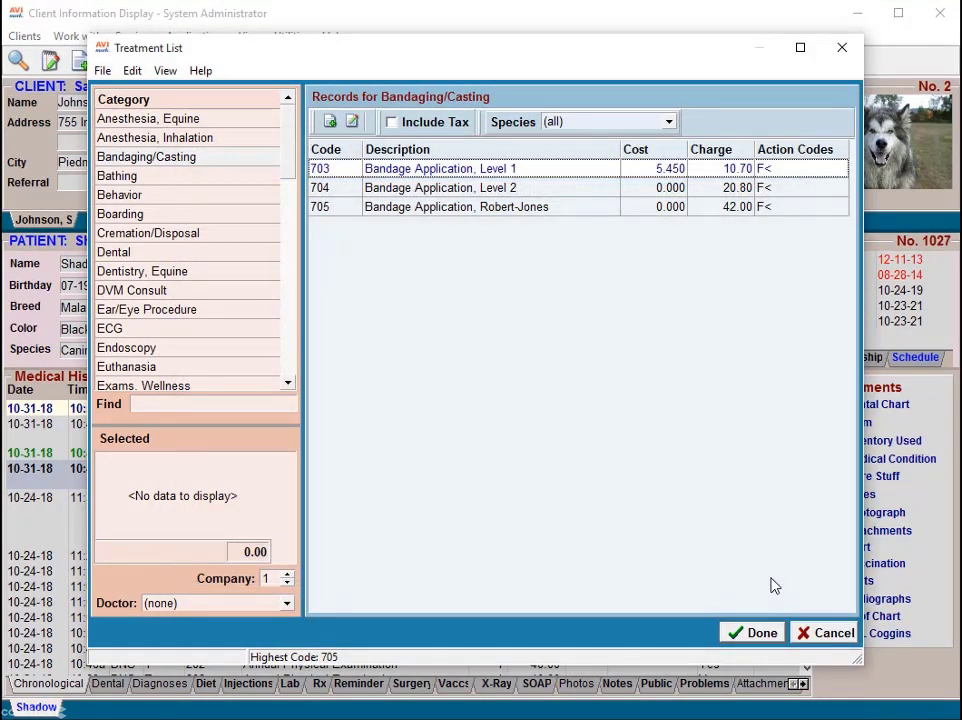
{"action": "left_click", "coordinate": [813, 631]}
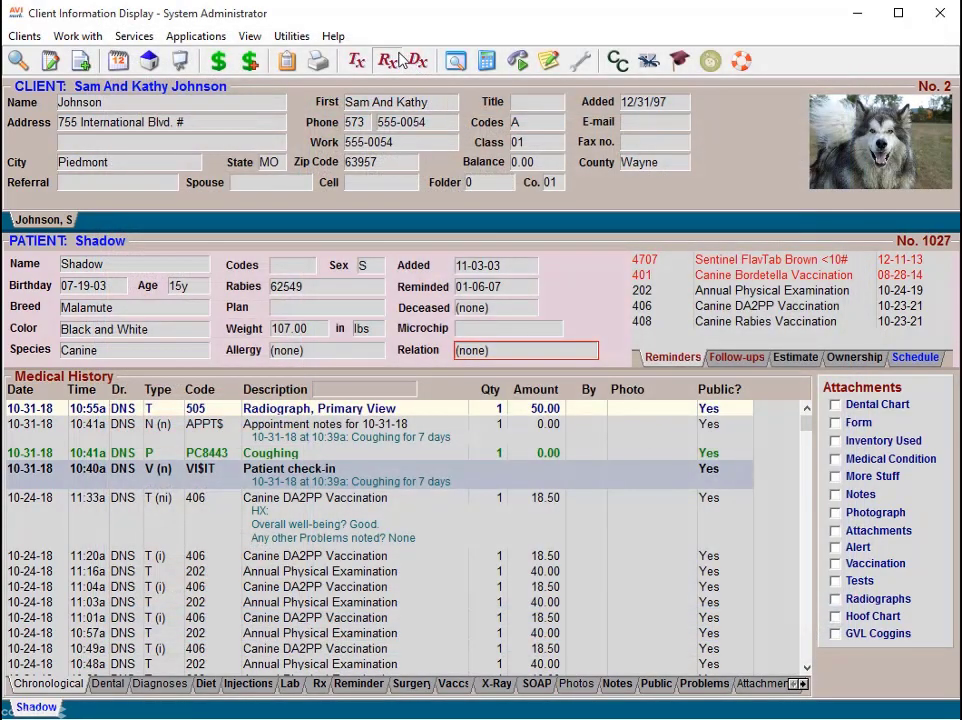
Open the Acepromazine 10 mg/mL inventory item and review its Purchasing details
{"action": "left_click", "coordinate": [385, 61]}
{"action": "left_click", "coordinate": [447, 228]}
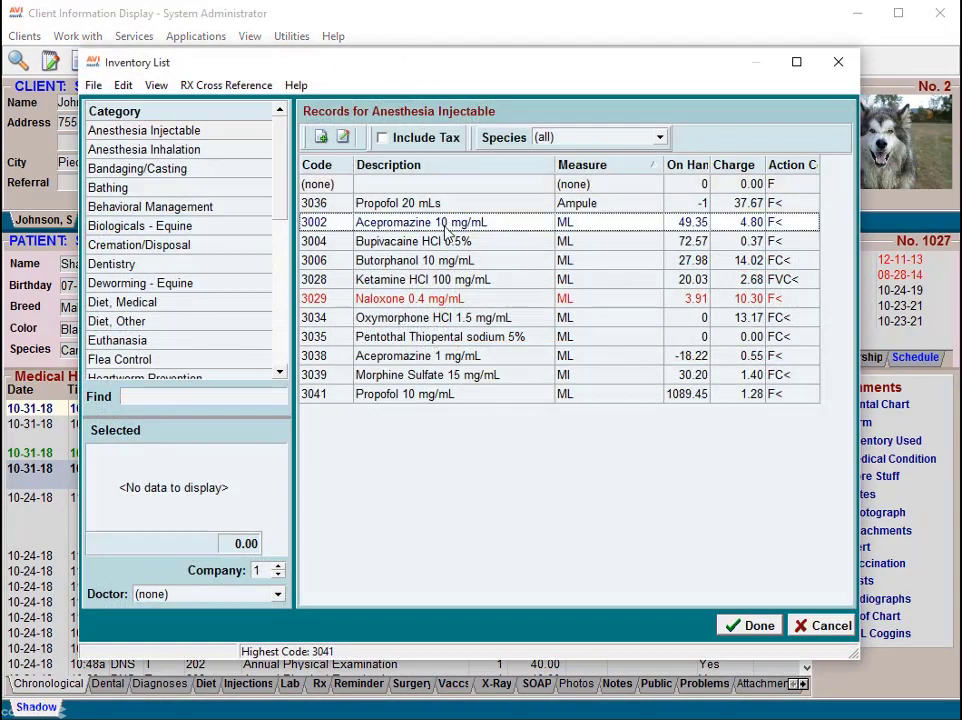
{"action": "double_click", "coordinate": [447, 230]}
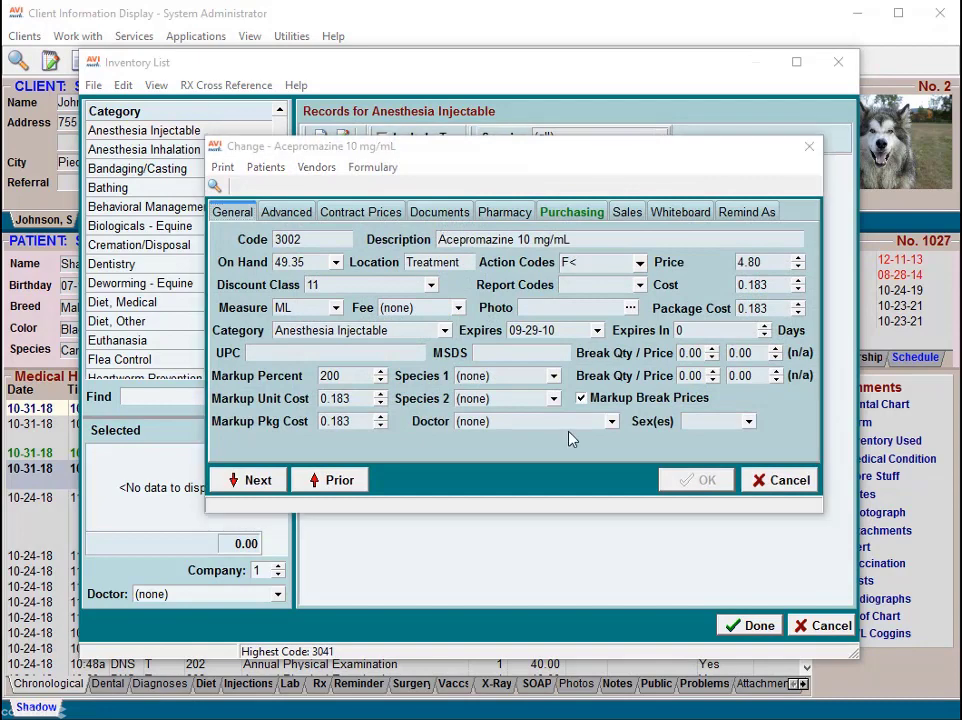
{"action": "left_click", "coordinate": [573, 214]}
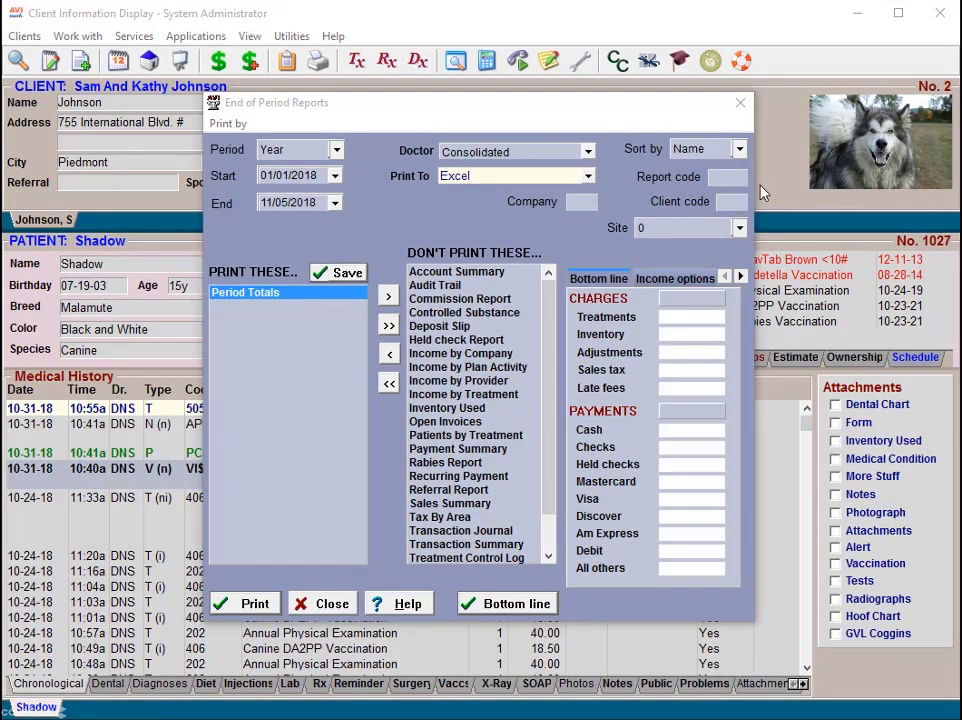
Check the Print To destination choices in End of Period Reports
{"action": "left_click", "coordinate": [589, 178]}
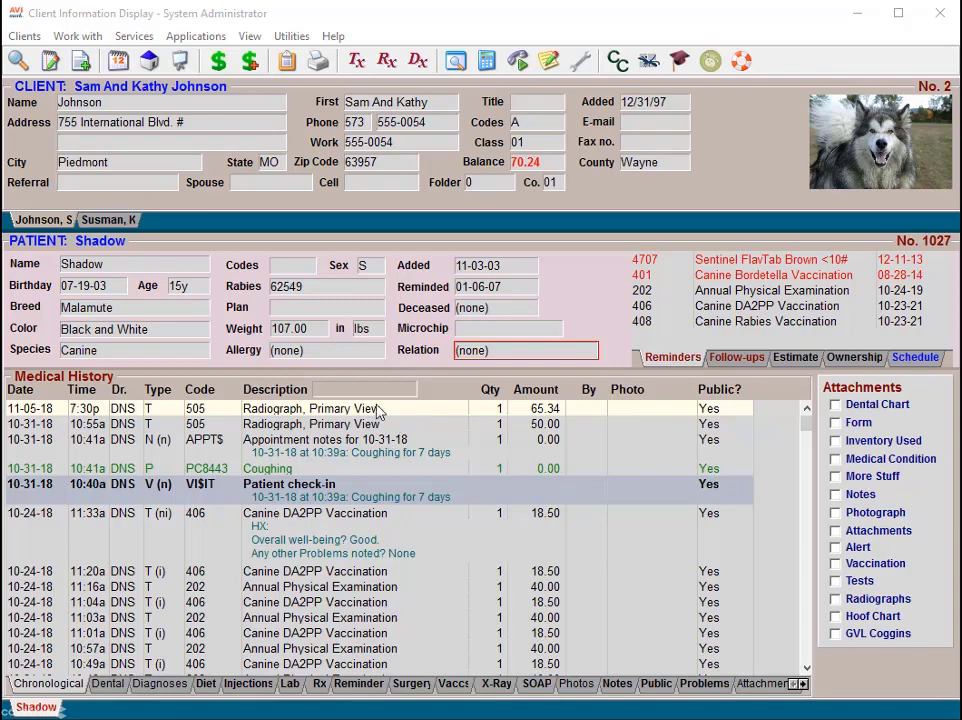
Start a new Account adjustment transaction in the client's accounting history
{"action": "left_click", "coordinate": [219, 62]}
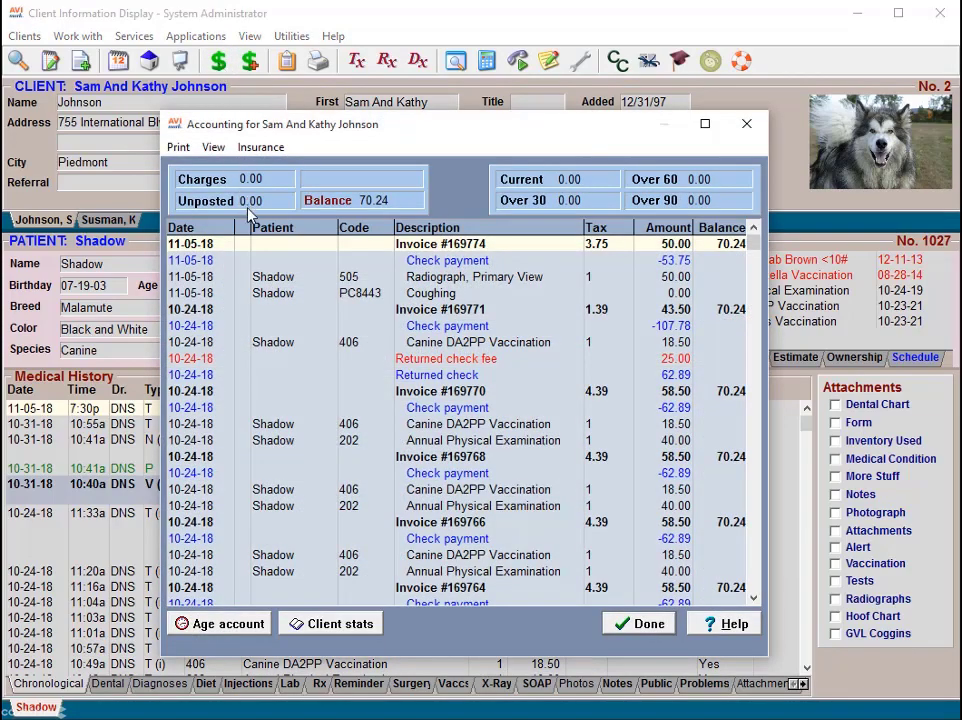
{"action": "right_click", "coordinate": [259, 244]}
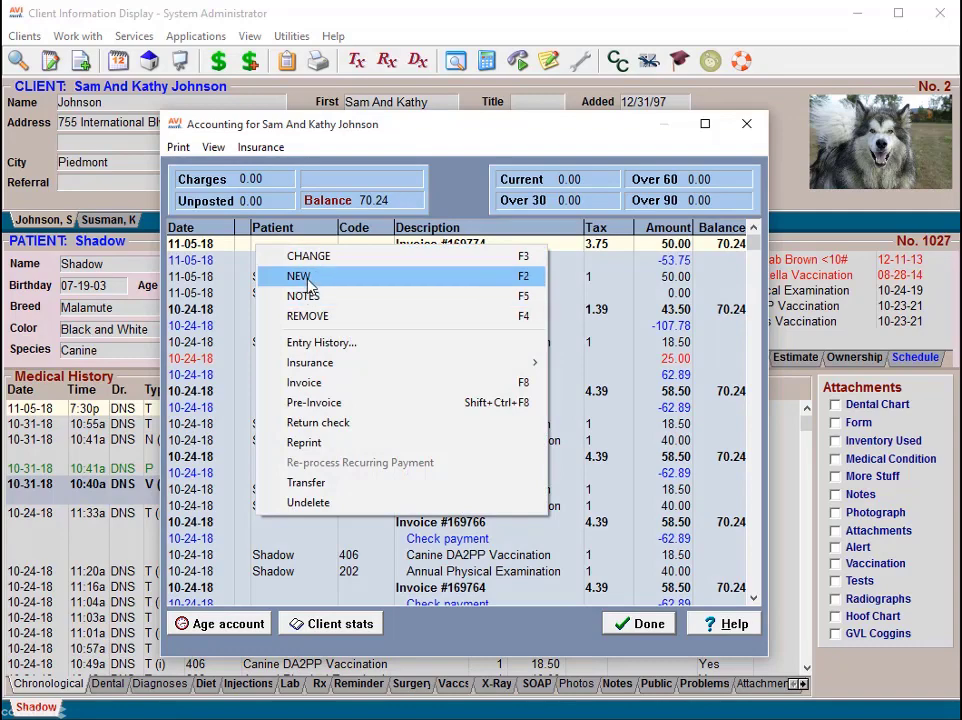
{"action": "left_click", "coordinate": [301, 277]}
{"action": "left_click", "coordinate": [593, 322]}
{"action": "left_click", "coordinate": [553, 450]}
Enter description 'Write Off' and amount -70.24, and save the adjustment
{"action": "left_click", "coordinate": [522, 350]}
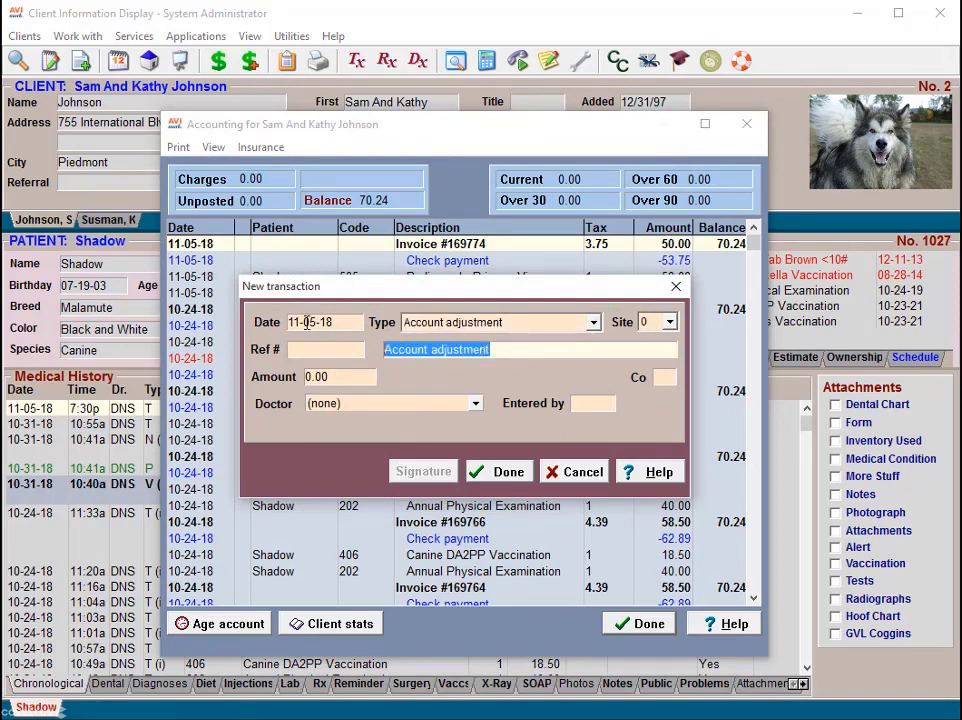
{"action": "type", "text": "Wr"}
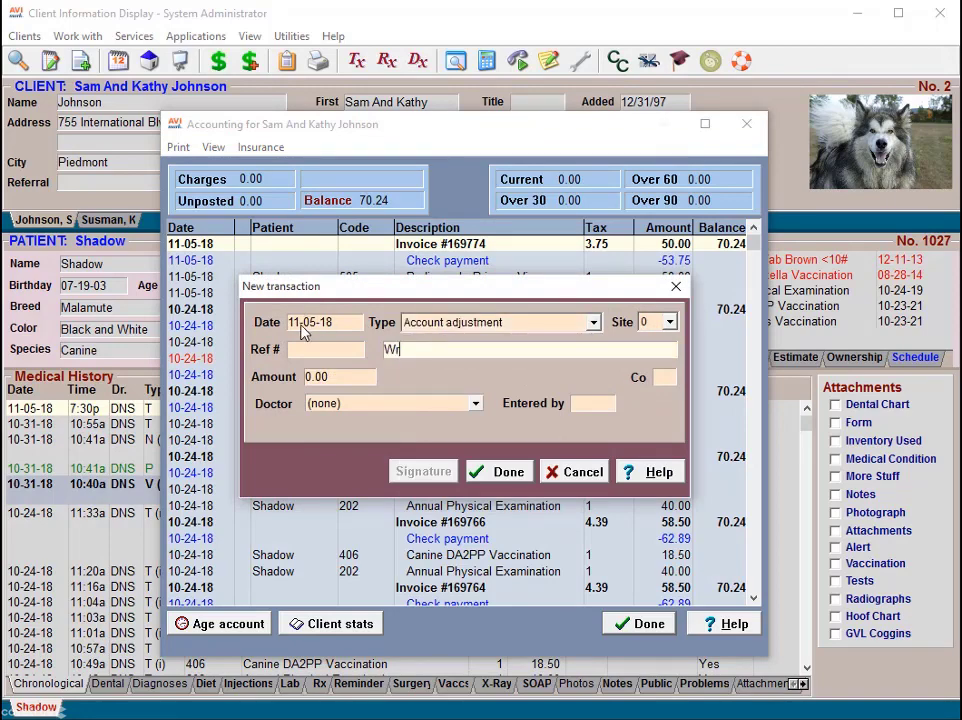
{"action": "type", "text": "ite Off"}
{"action": "left_click", "coordinate": [337, 376]}
{"action": "type", "text": "-70.2"}
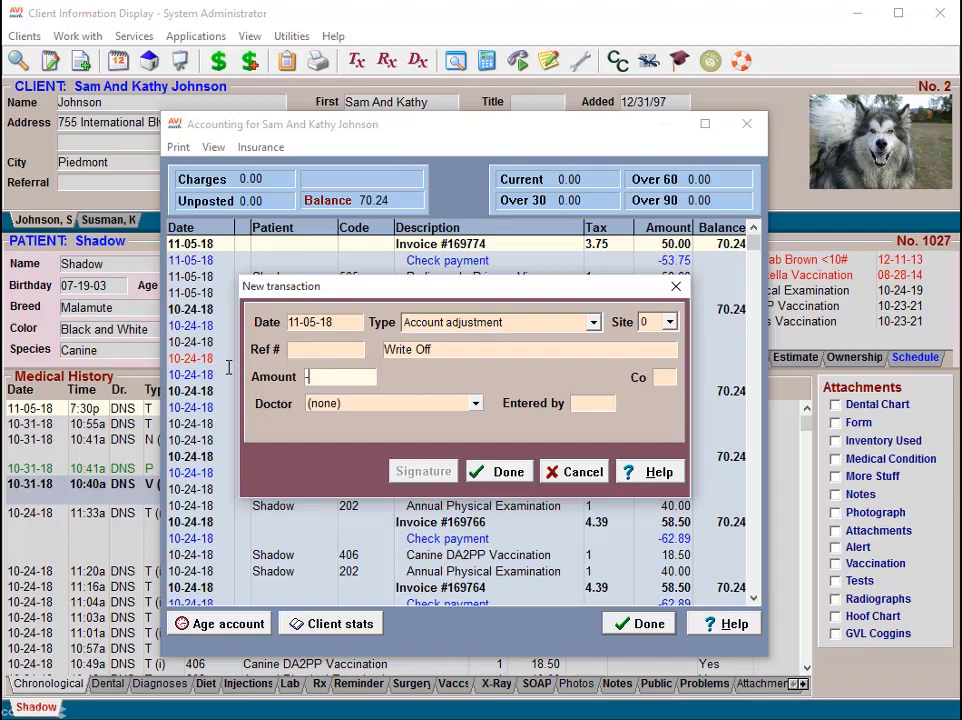
{"action": "type", "text": "4"}
{"action": "left_click", "coordinate": [497, 471]}
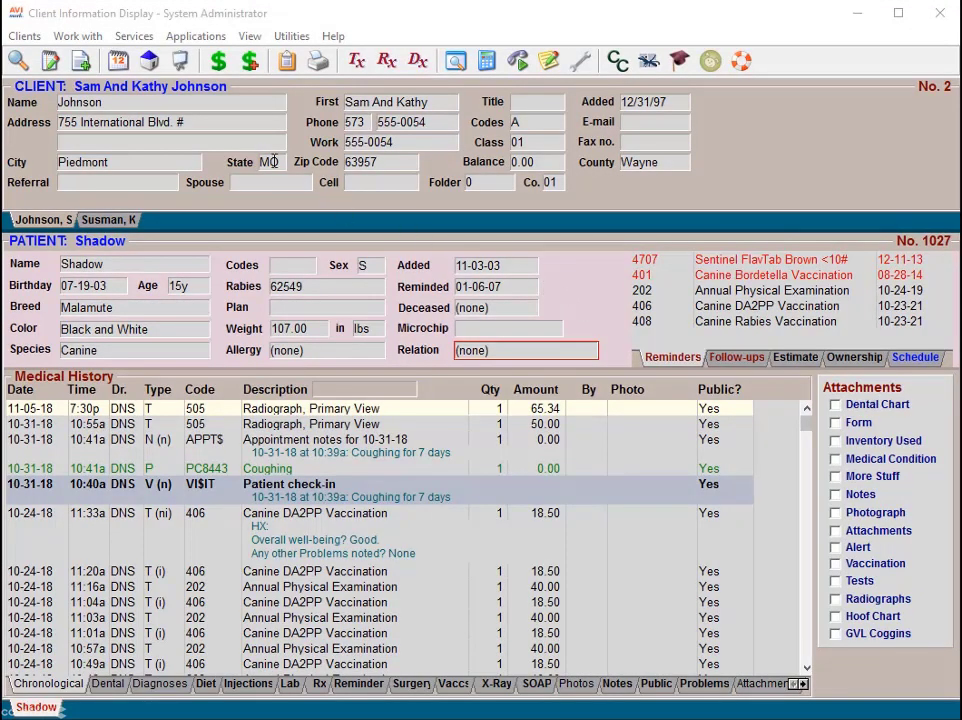
{"action": "left_click", "coordinate": [219, 62]}
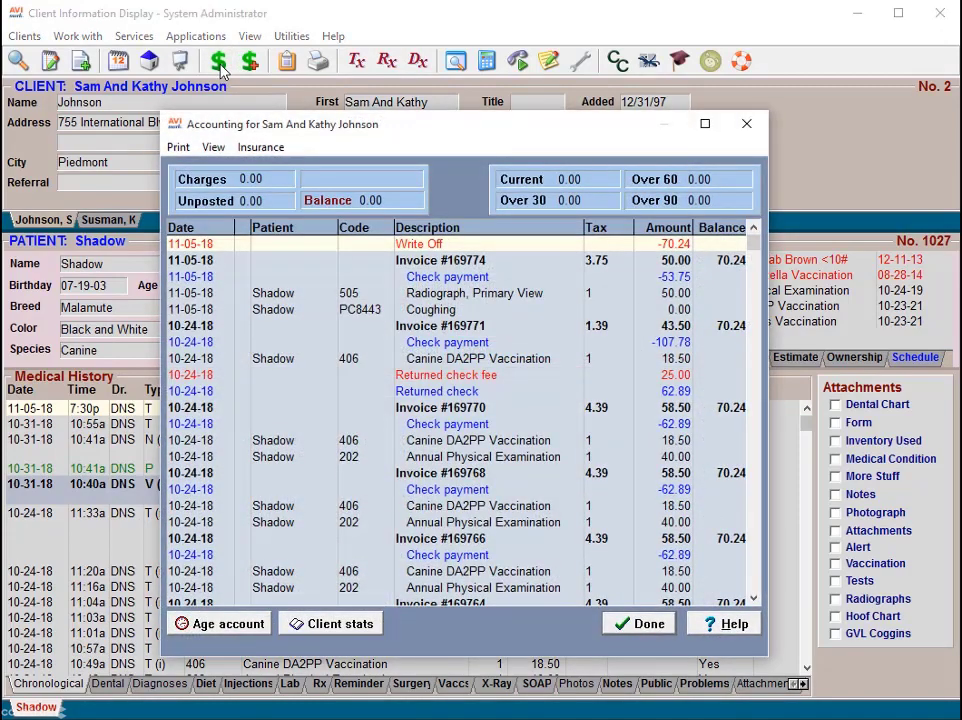
{"action": "left_click", "coordinate": [179, 147]}
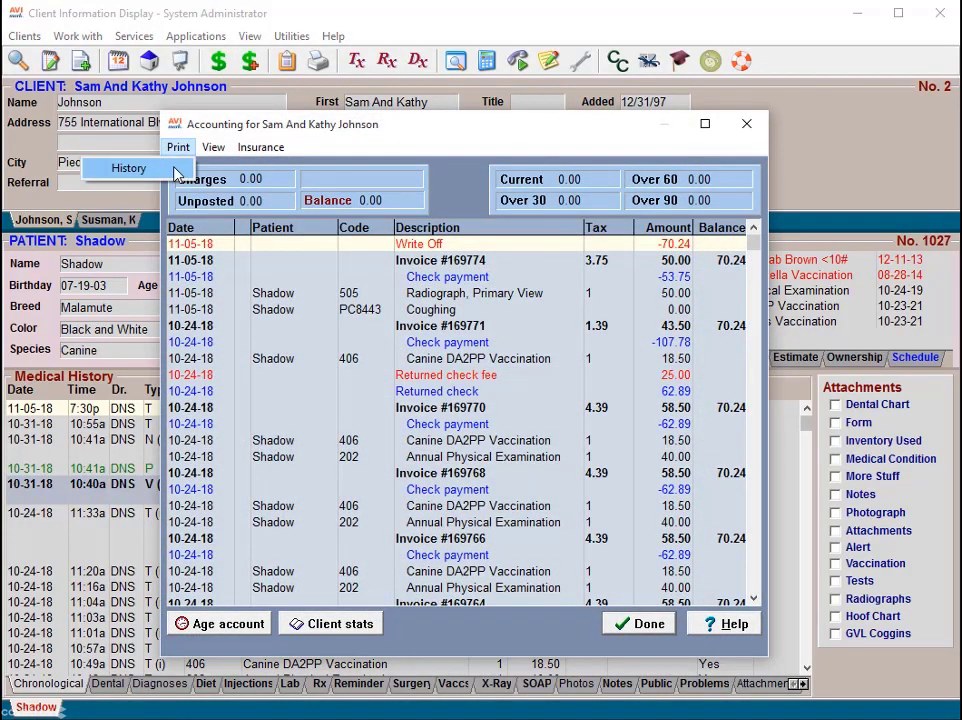
{"action": "left_click", "coordinate": [177, 168]}
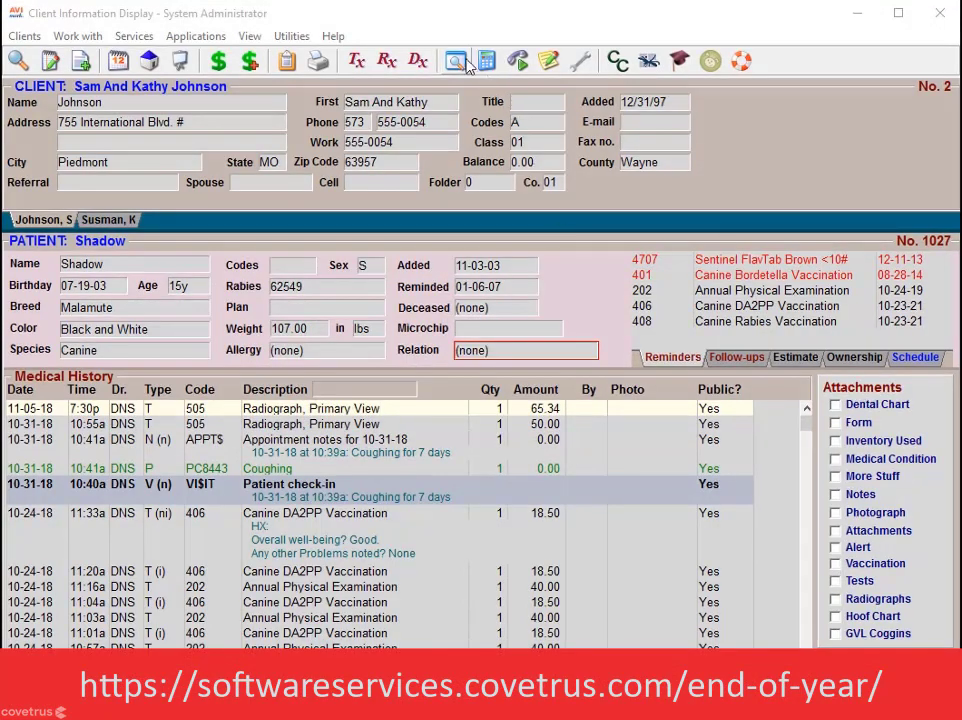
Bring up the Christmas Cards search and inspect its query in the Code Editor
{"action": "left_click", "coordinate": [462, 60]}
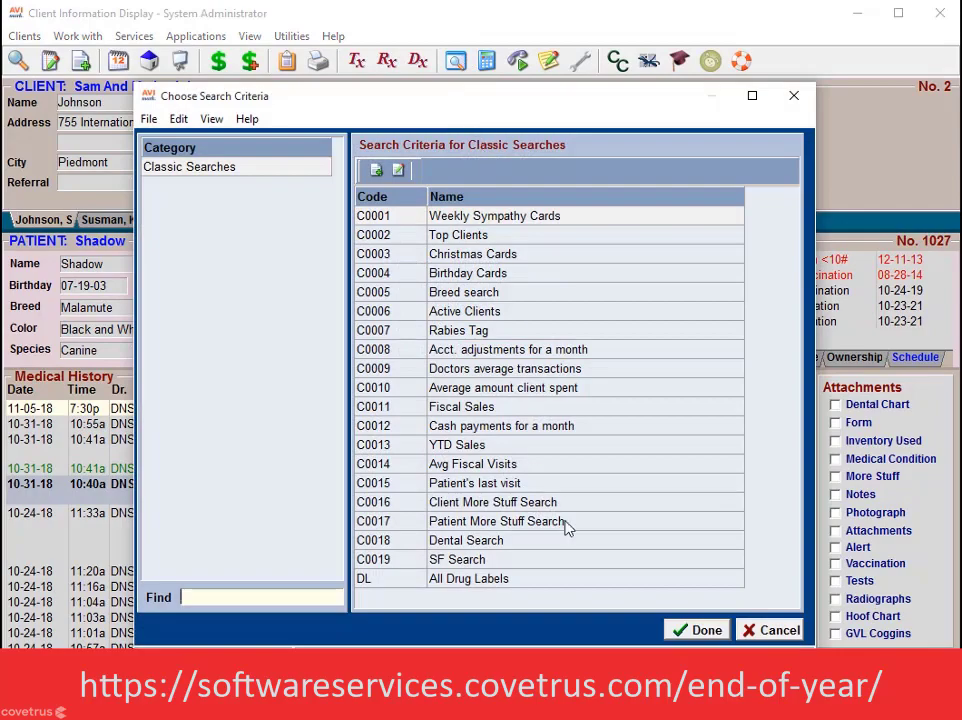
{"action": "left_click", "coordinate": [772, 628]}
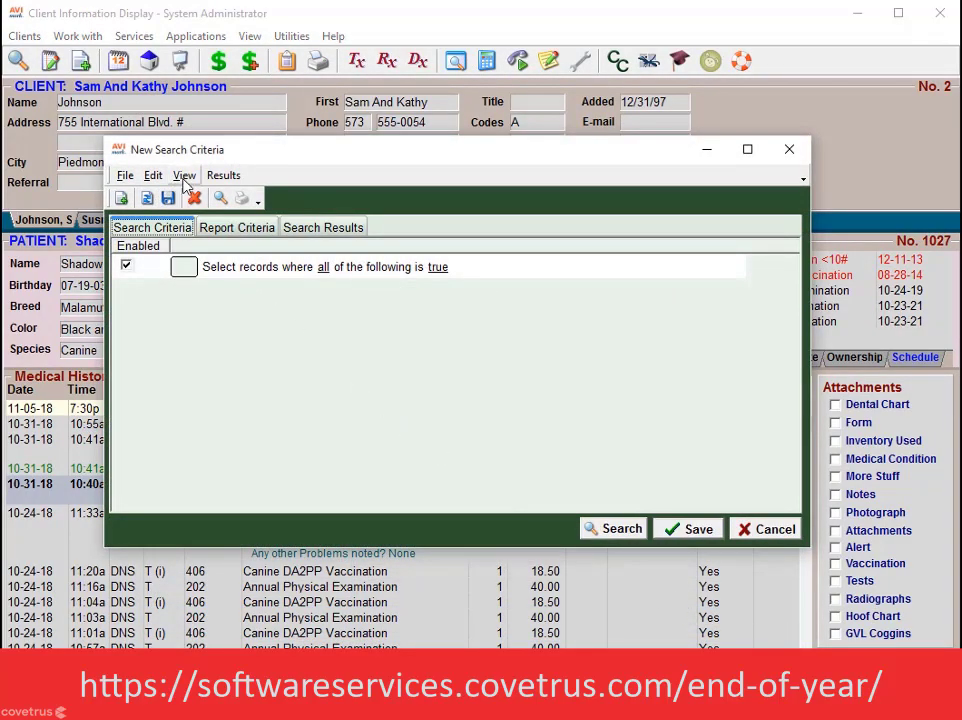
{"action": "left_click", "coordinate": [184, 176]}
{"action": "left_click", "coordinate": [206, 244]}
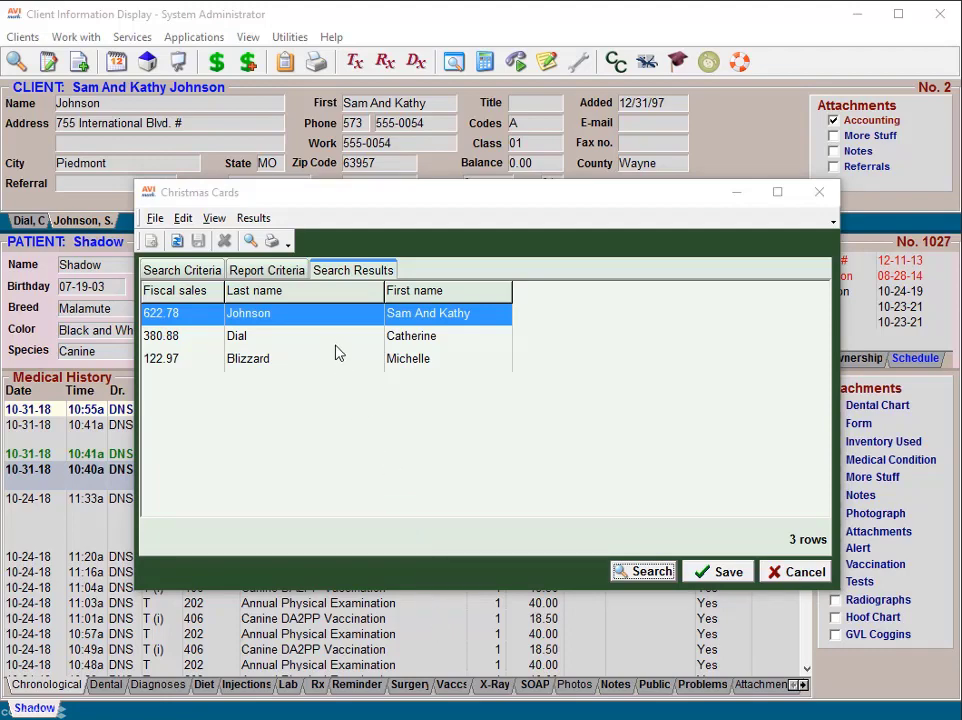
Set up printing of the Christmas Cards results to Microsoft Print to PDF
{"action": "left_click", "coordinate": [254, 218]}
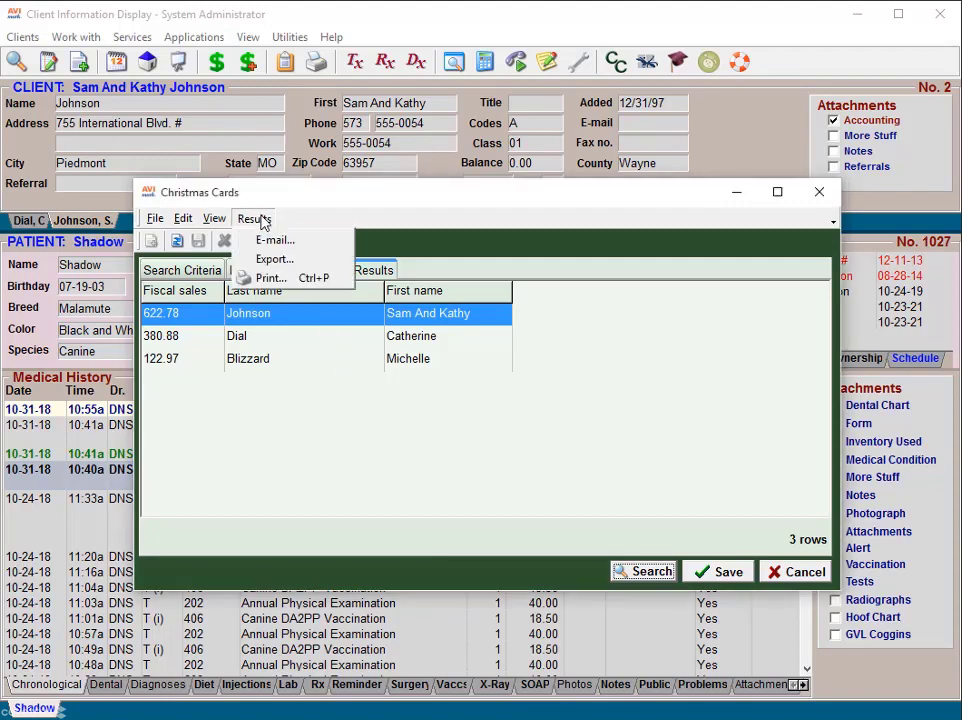
{"action": "left_click", "coordinate": [266, 283]}
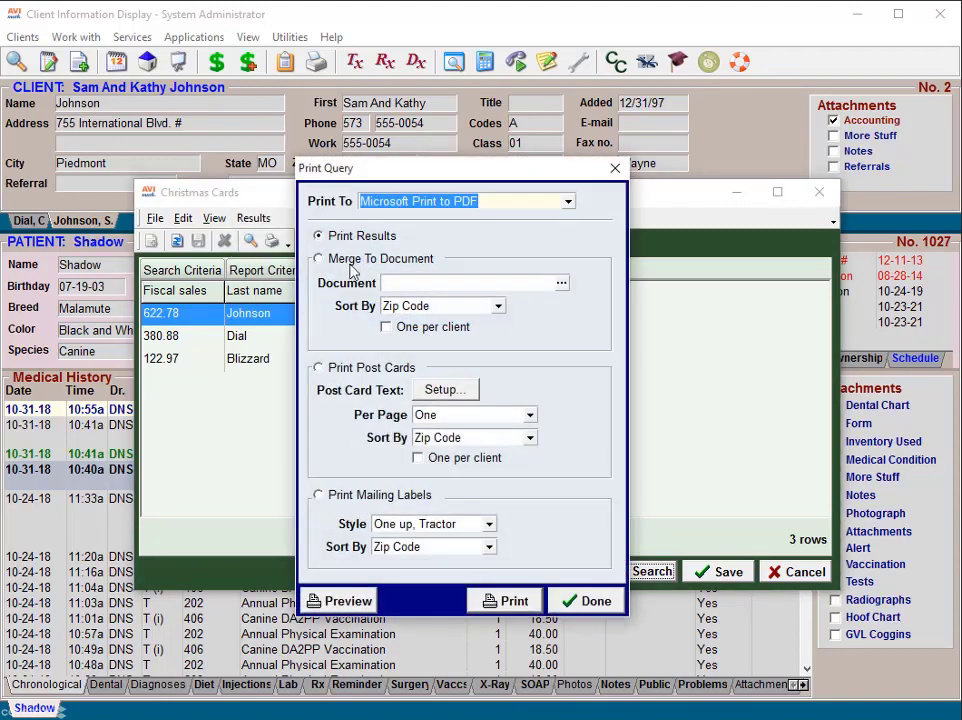
{"action": "left_click", "coordinate": [568, 202]}
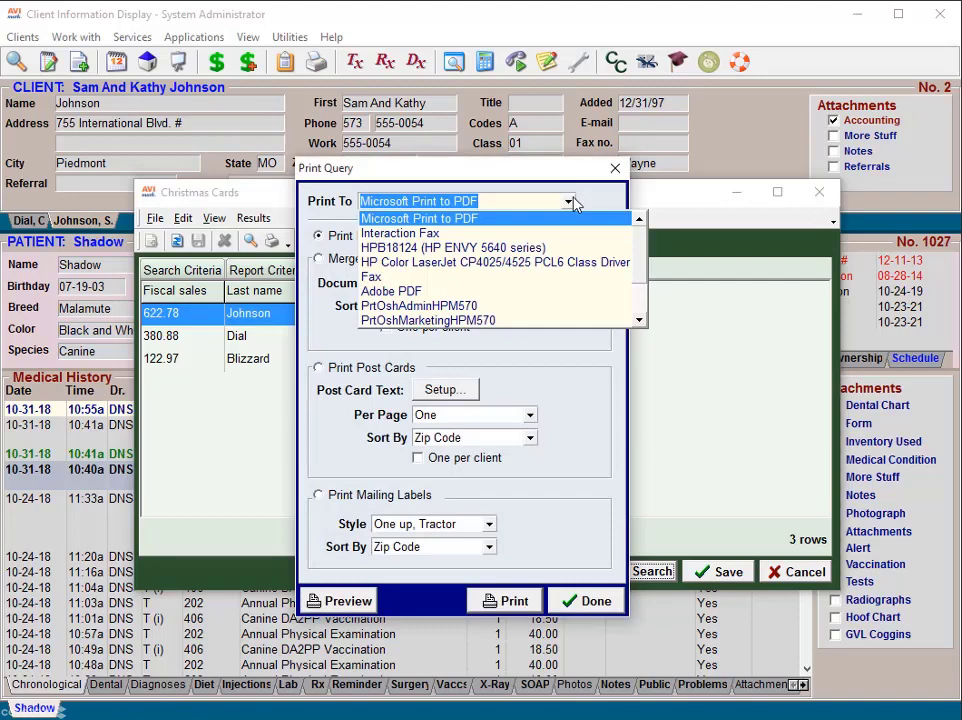
{"action": "left_click", "coordinate": [569, 202]}
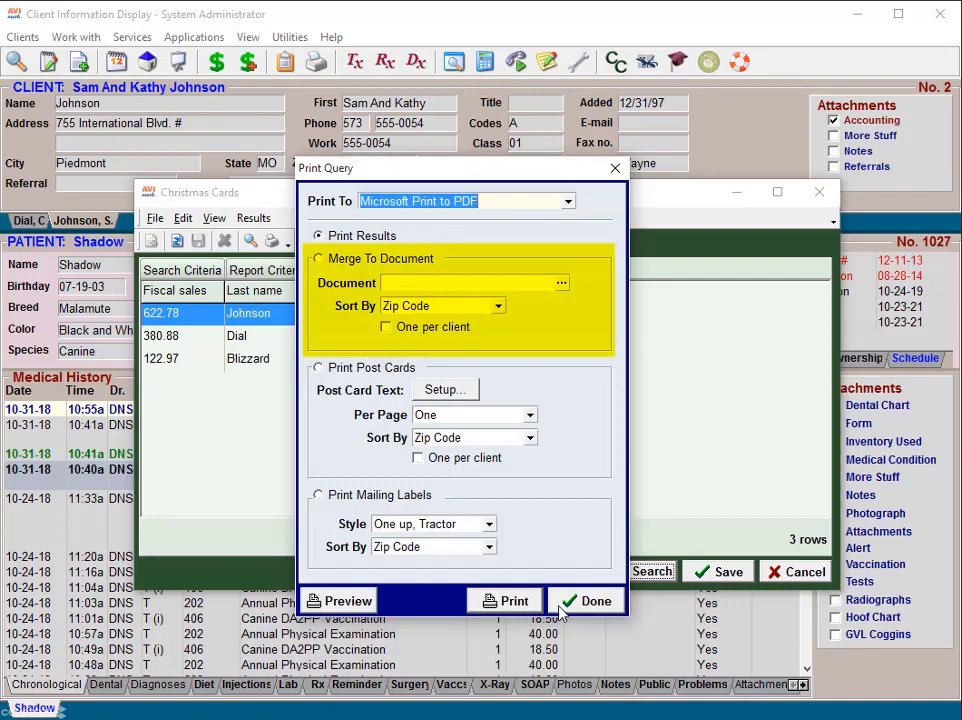
Switch the output to Merge To Document using REFERRAL.DOC as the merge document
{"action": "left_click", "coordinate": [318, 259]}
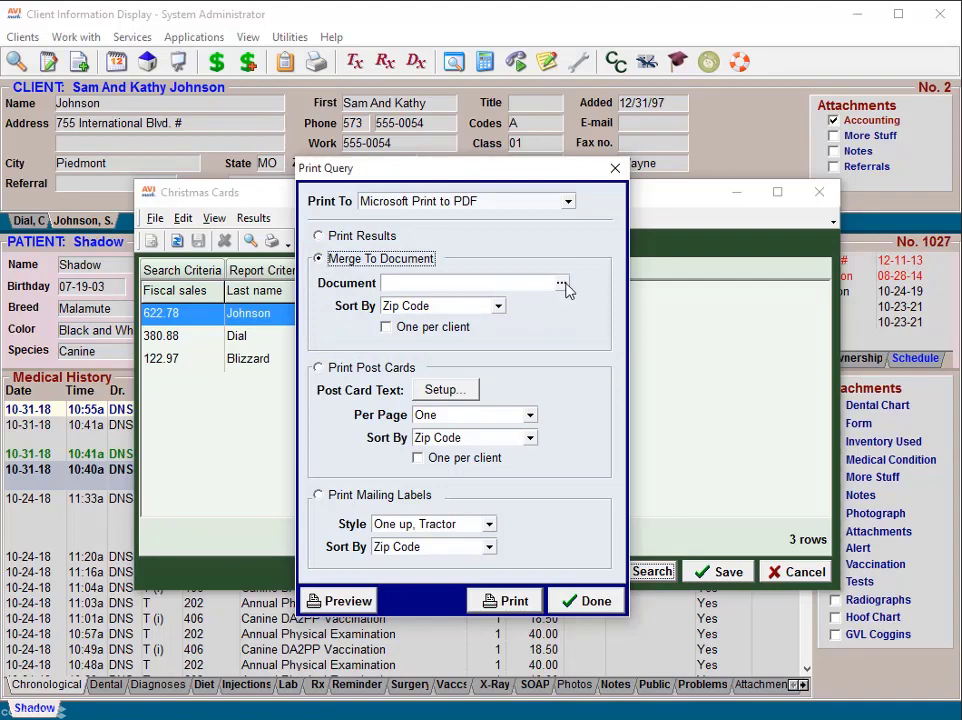
{"action": "left_click", "coordinate": [562, 284]}
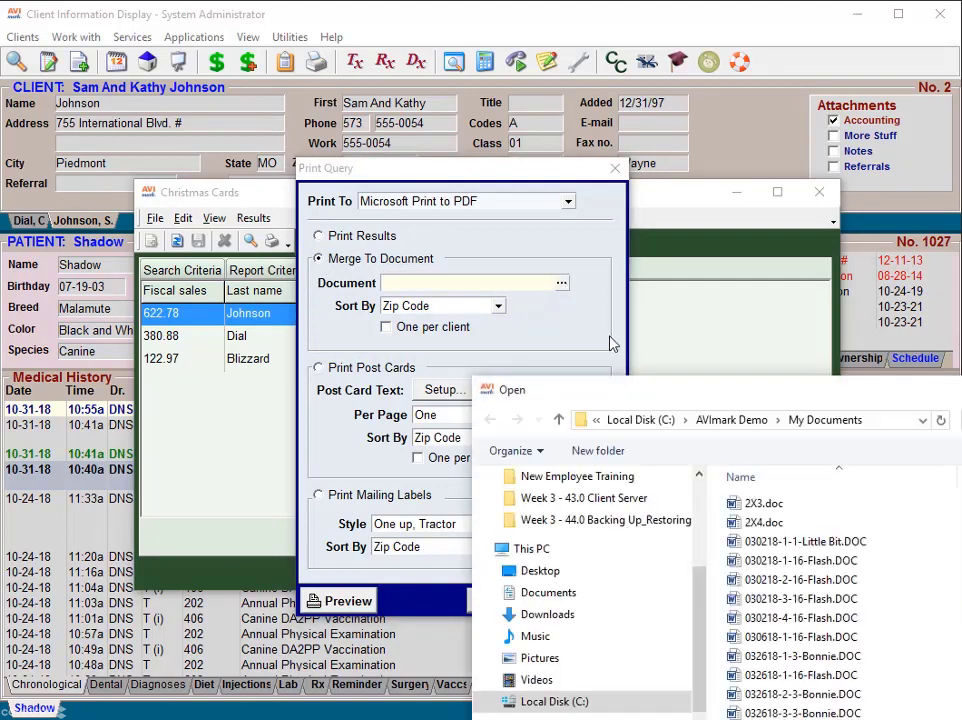
{"action": "left_click_drag", "start_coordinate": [645, 397], "coordinate": [524, 252]}
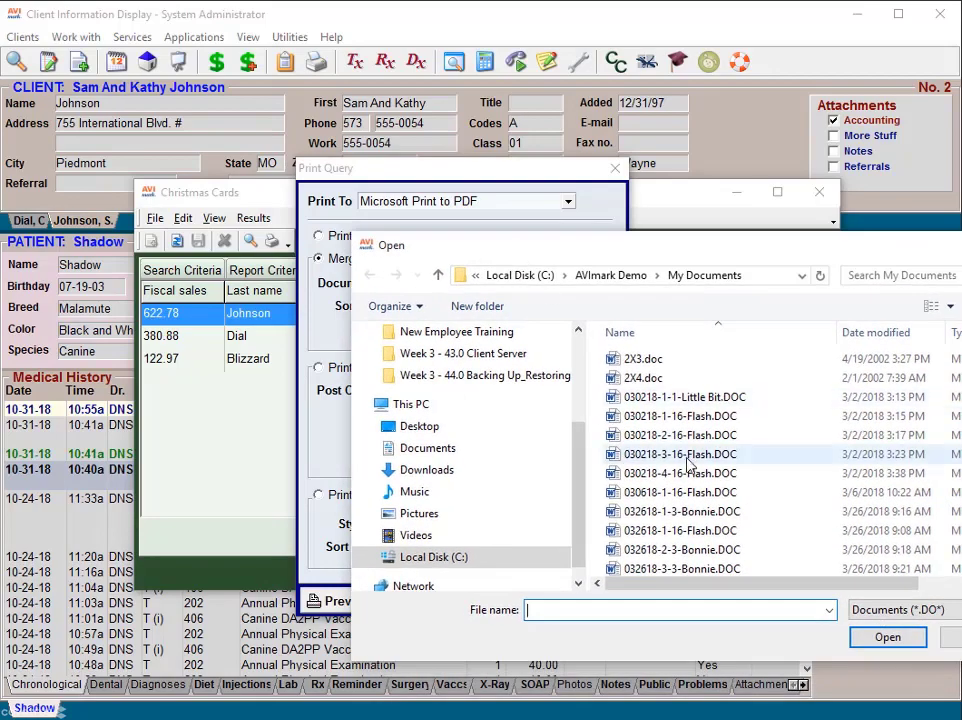
{"action": "scroll", "coordinate": [688, 470], "scroll_direction": "down", "scroll_amount": 4}
{"action": "scroll", "coordinate": [688, 470], "scroll_direction": "down", "scroll_amount": 6}
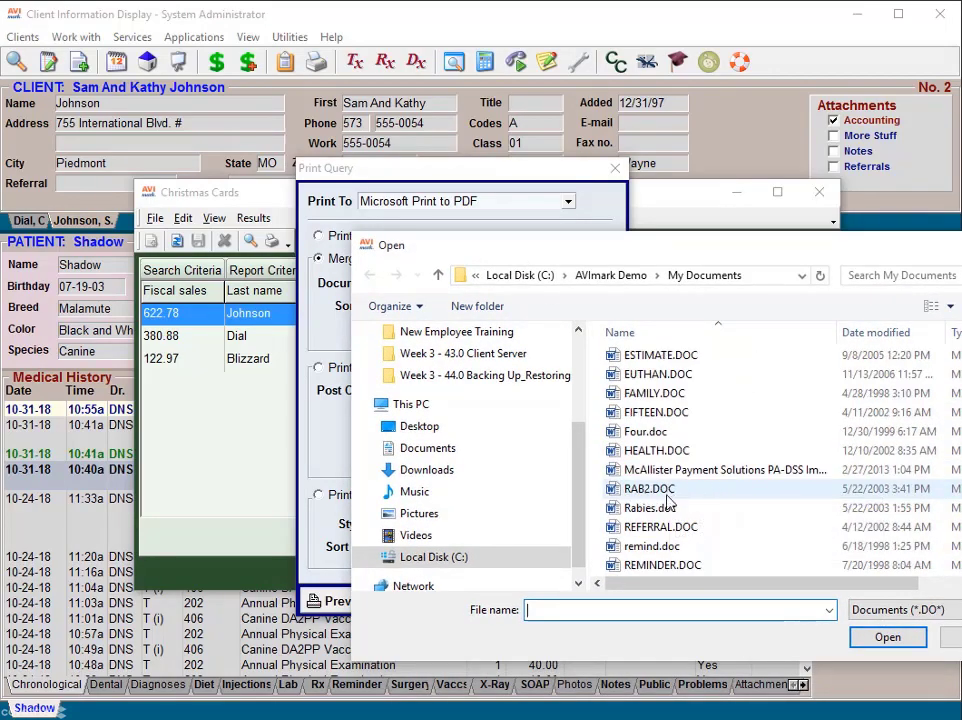
{"action": "double_click", "coordinate": [645, 530]}
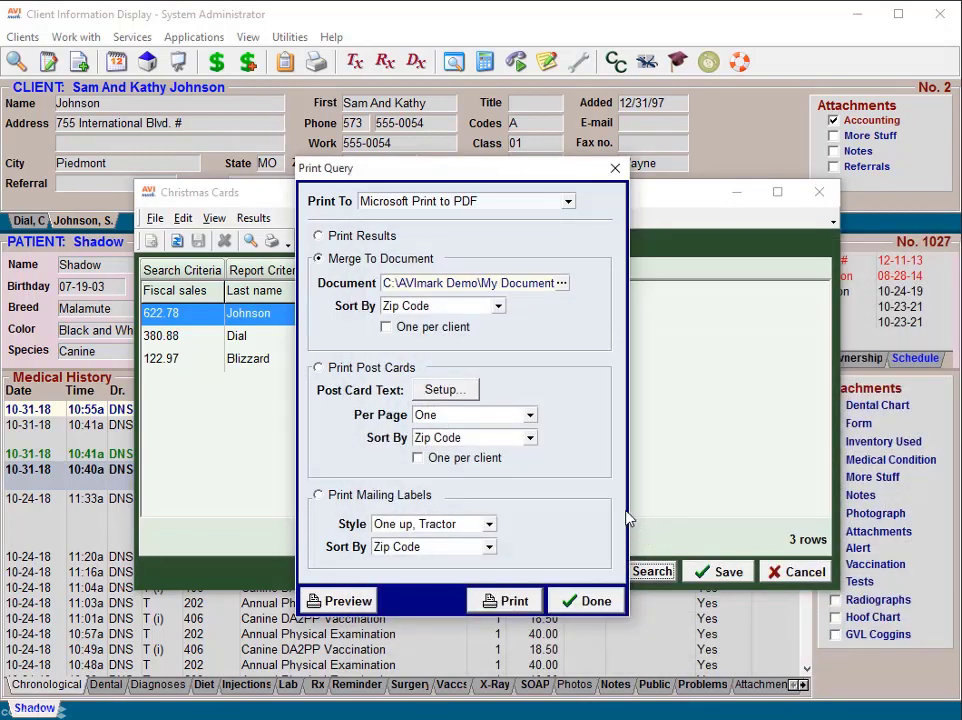
Keep the merge sorted by Zip Code and limit it to one per client
{"action": "left_click", "coordinate": [498, 307]}
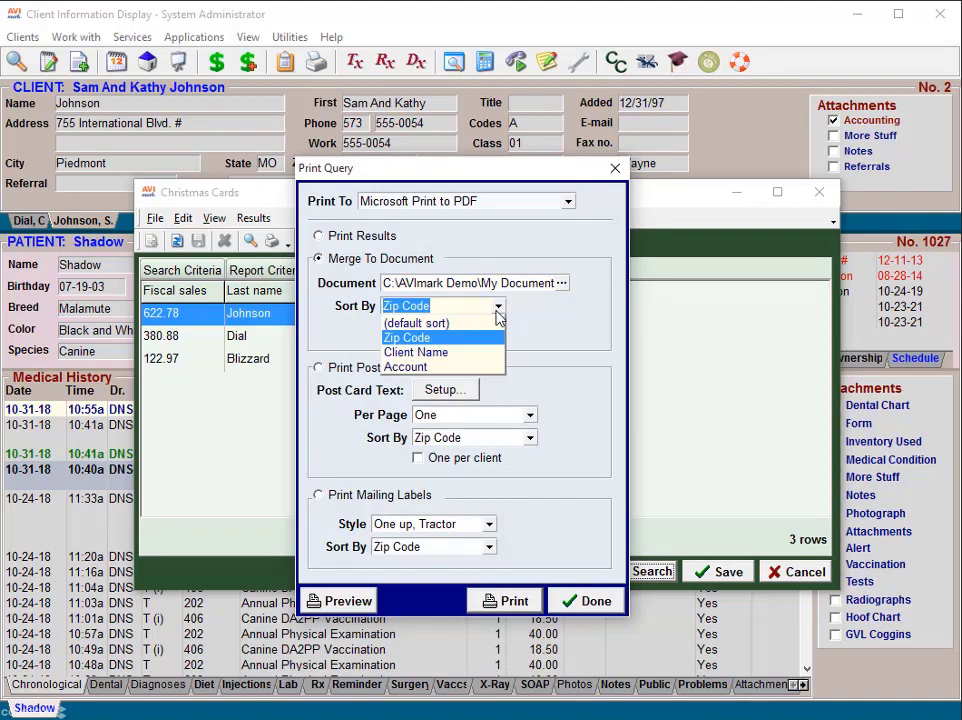
{"action": "left_click", "coordinate": [497, 313]}
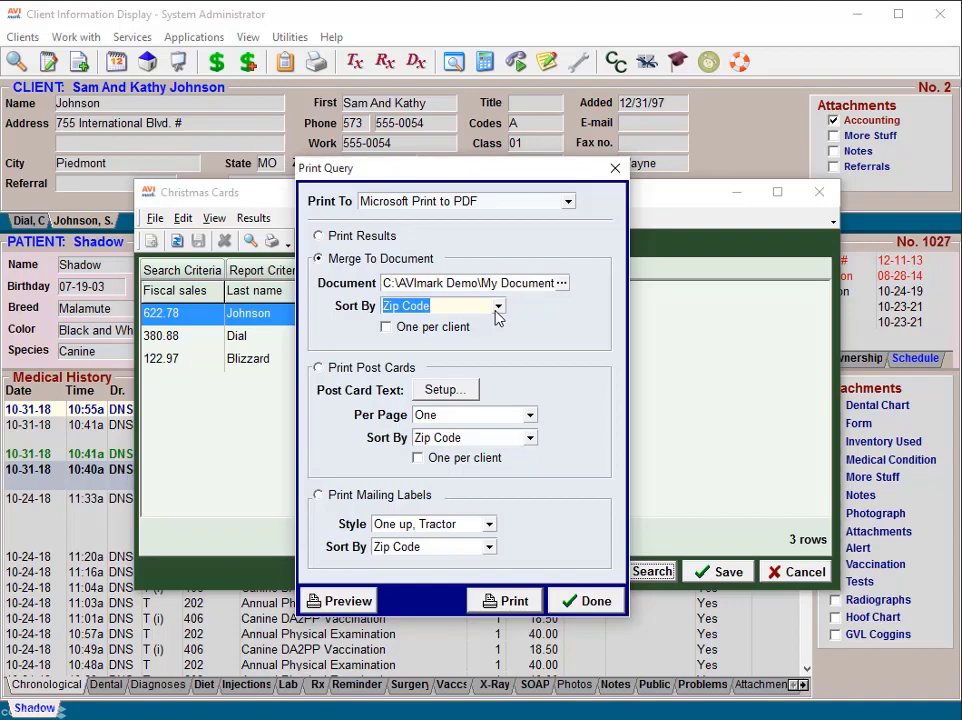
{"action": "left_click", "coordinate": [386, 329]}
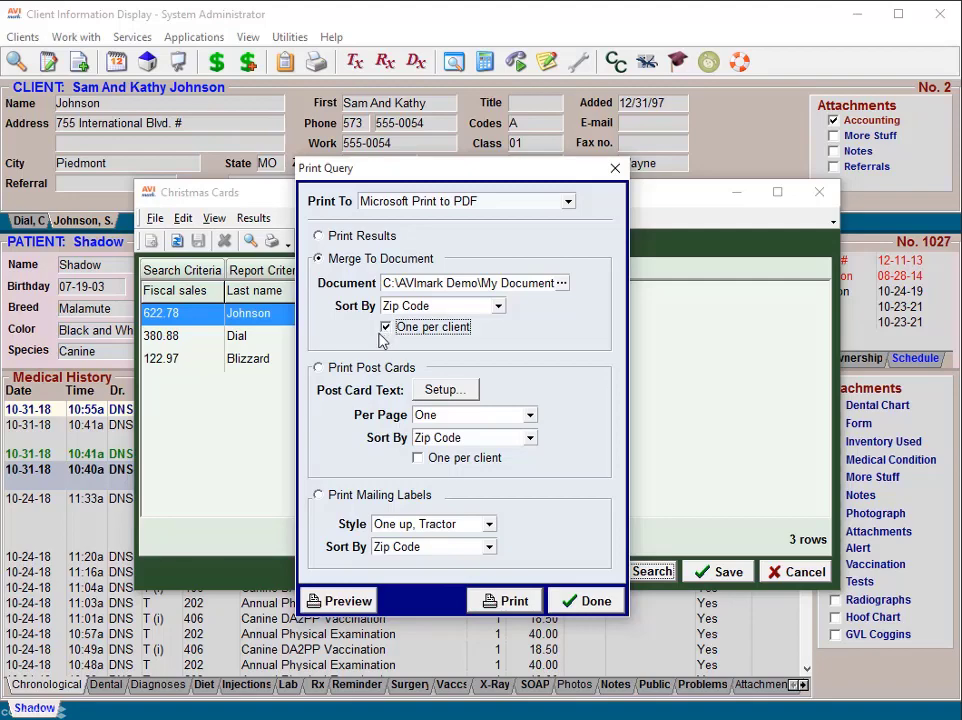
Switch the output to Print Post Cards and view the post card Setup text
{"action": "left_click", "coordinate": [318, 369]}
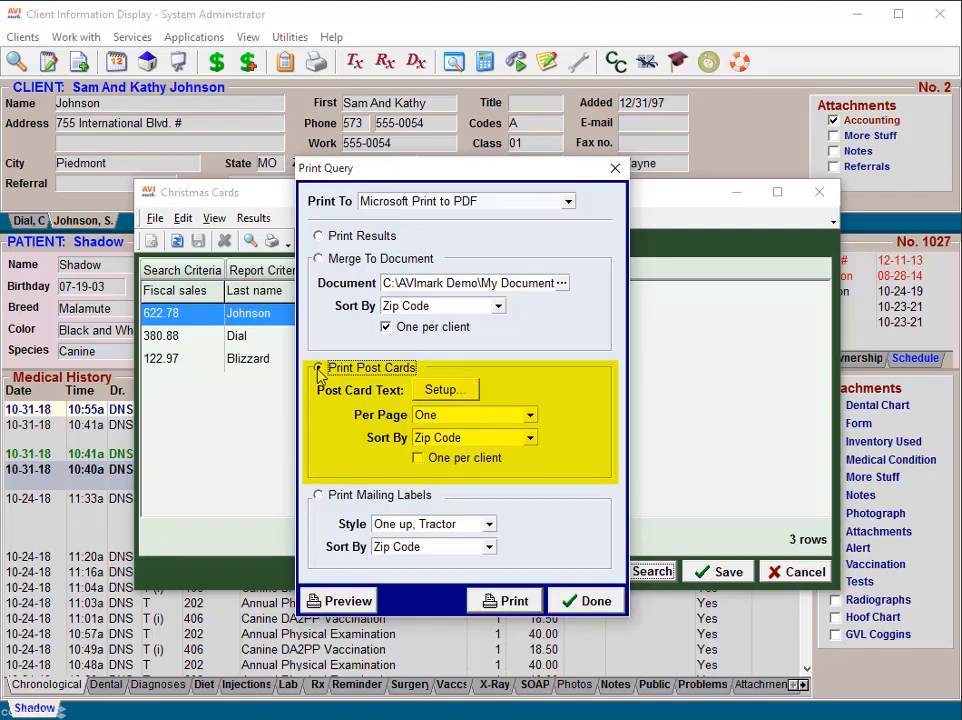
{"action": "left_click", "coordinate": [449, 391]}
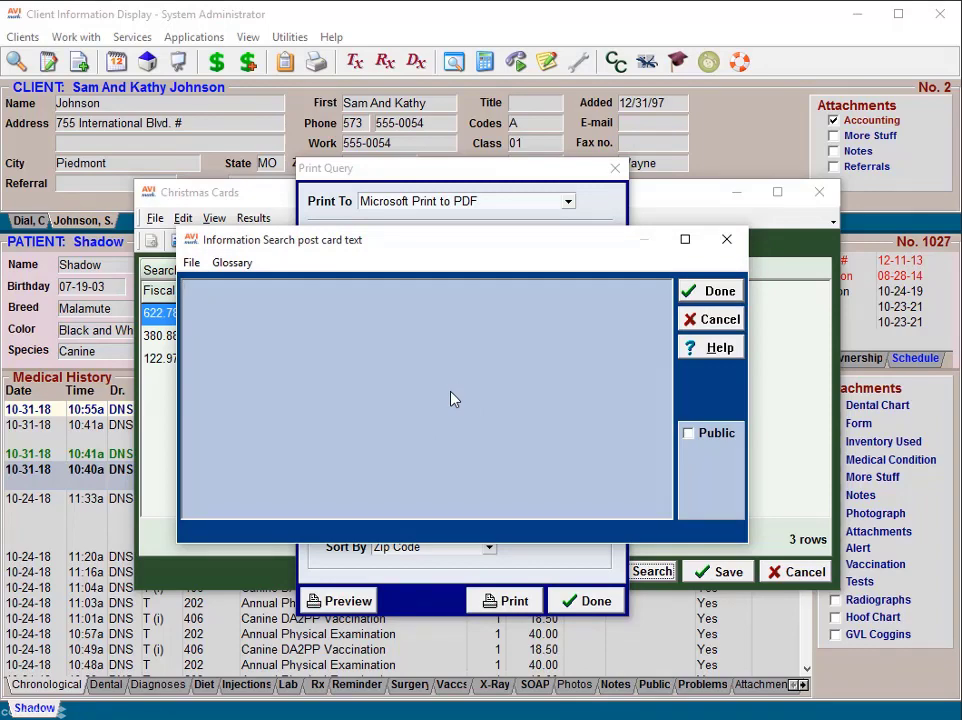
{"action": "left_click", "coordinate": [710, 291]}
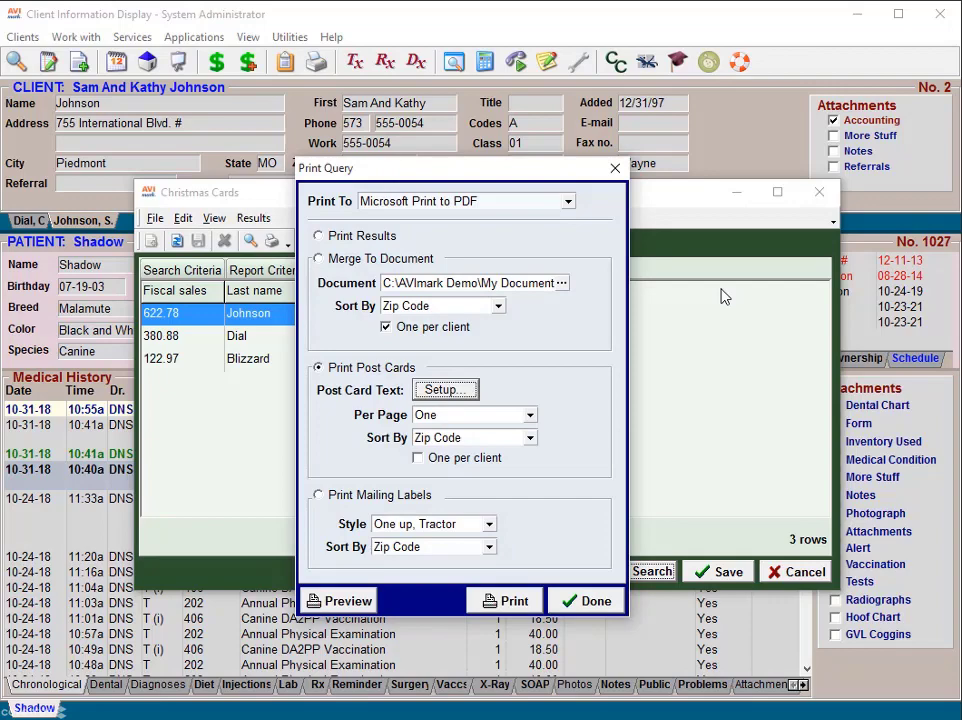
Keep one post card per page sorted by Zip Code, limited to one per client
{"action": "left_click", "coordinate": [531, 416]}
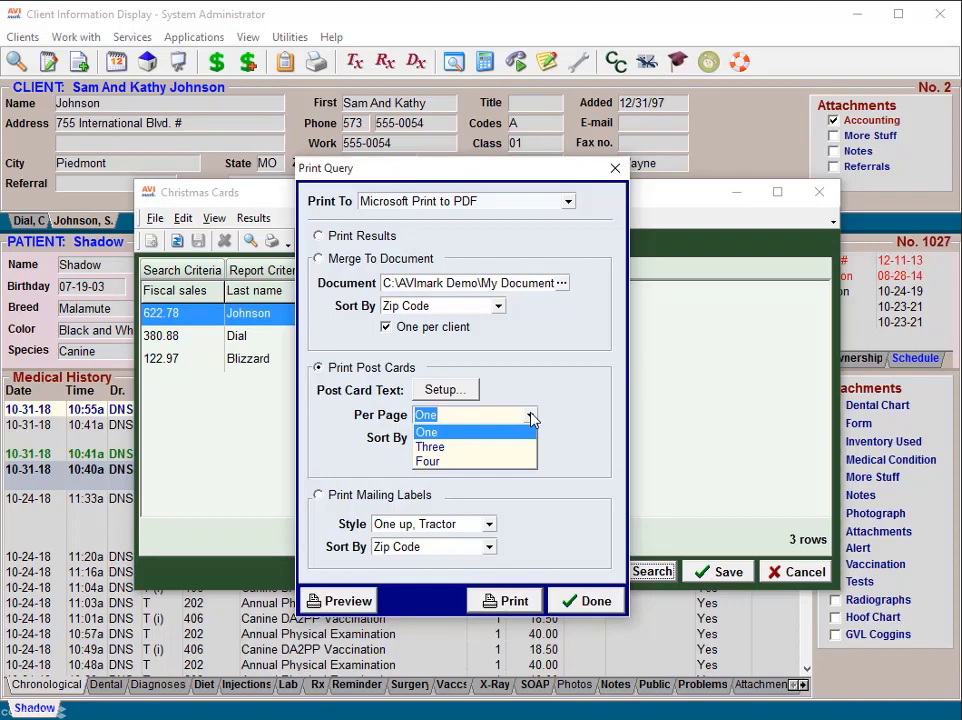
{"action": "left_click", "coordinate": [531, 419]}
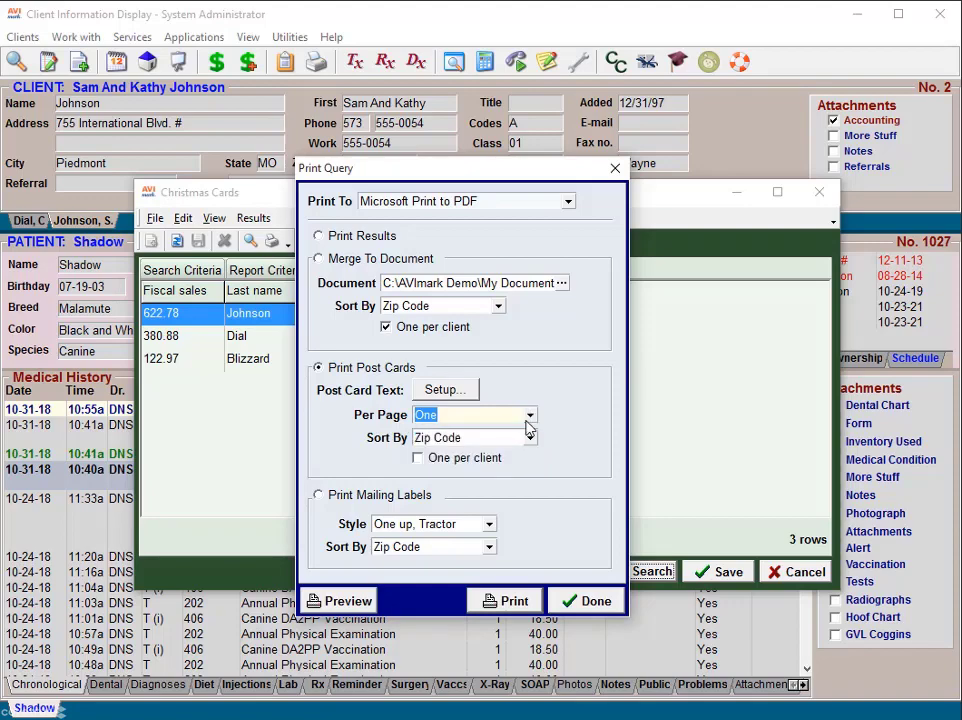
{"action": "left_click", "coordinate": [531, 439]}
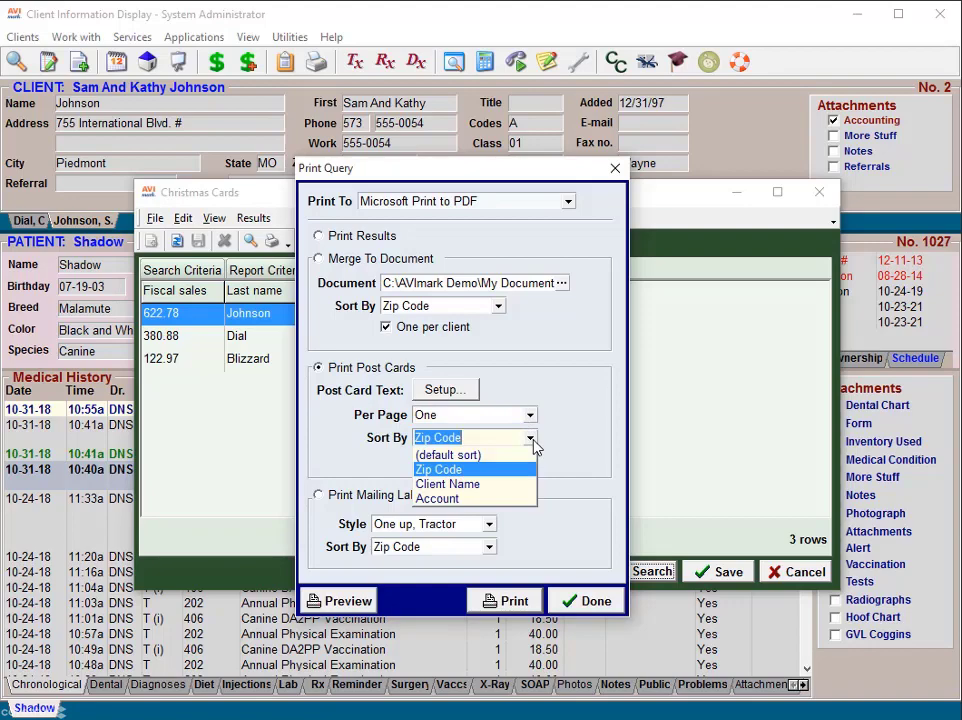
{"action": "left_click", "coordinate": [533, 440]}
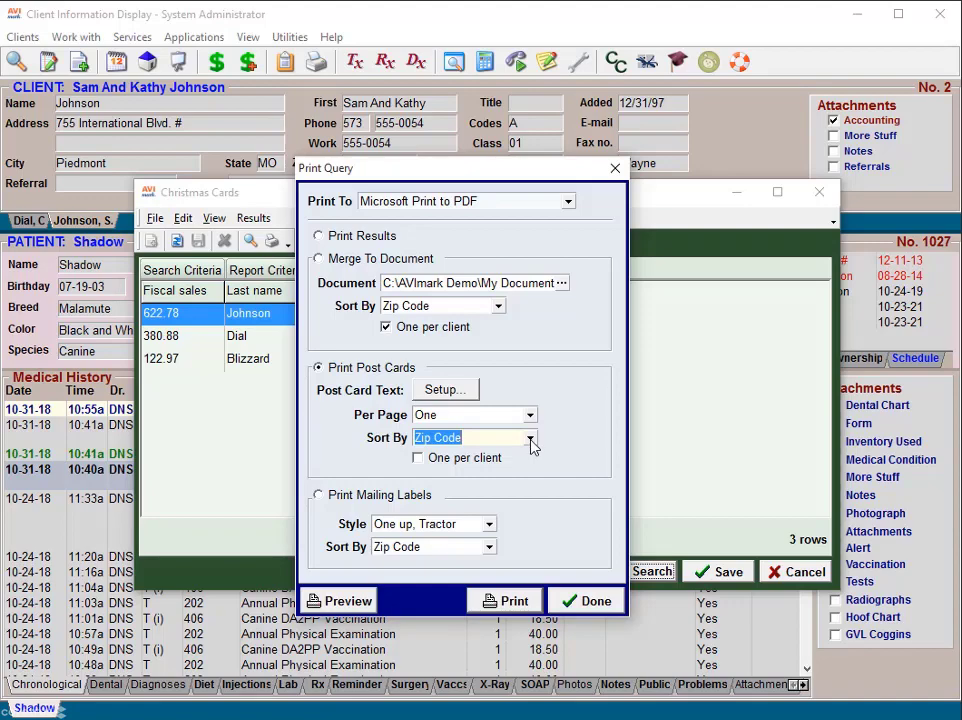
{"action": "left_click", "coordinate": [418, 459]}
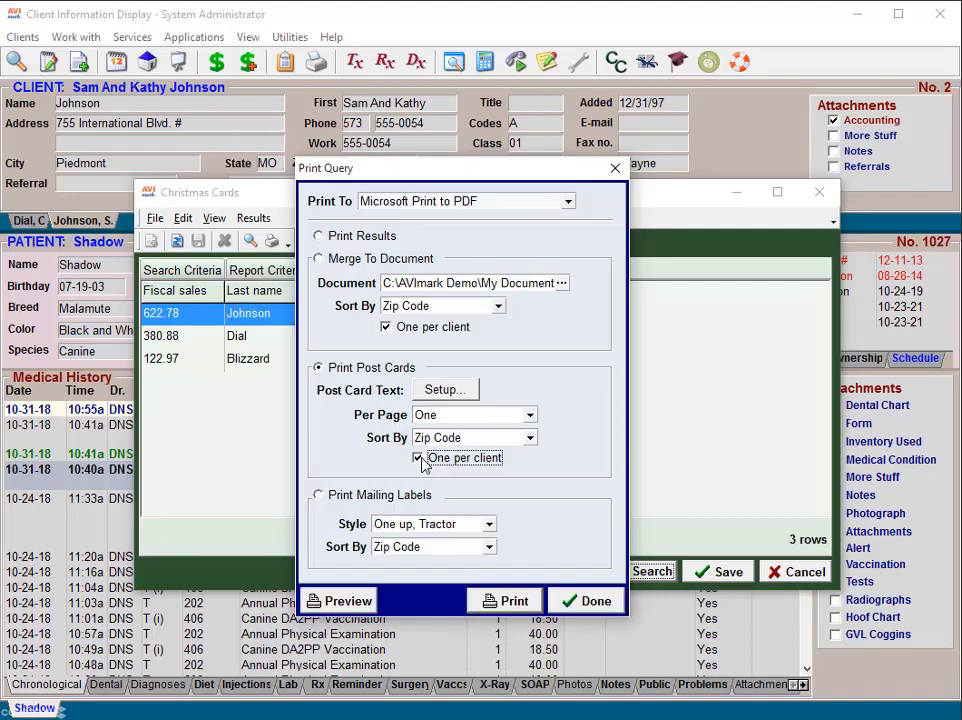
Keep the Microsoft Print to PDF printer and print mailing labels in One up, Tractor style
{"action": "left_click", "coordinate": [568, 202]}
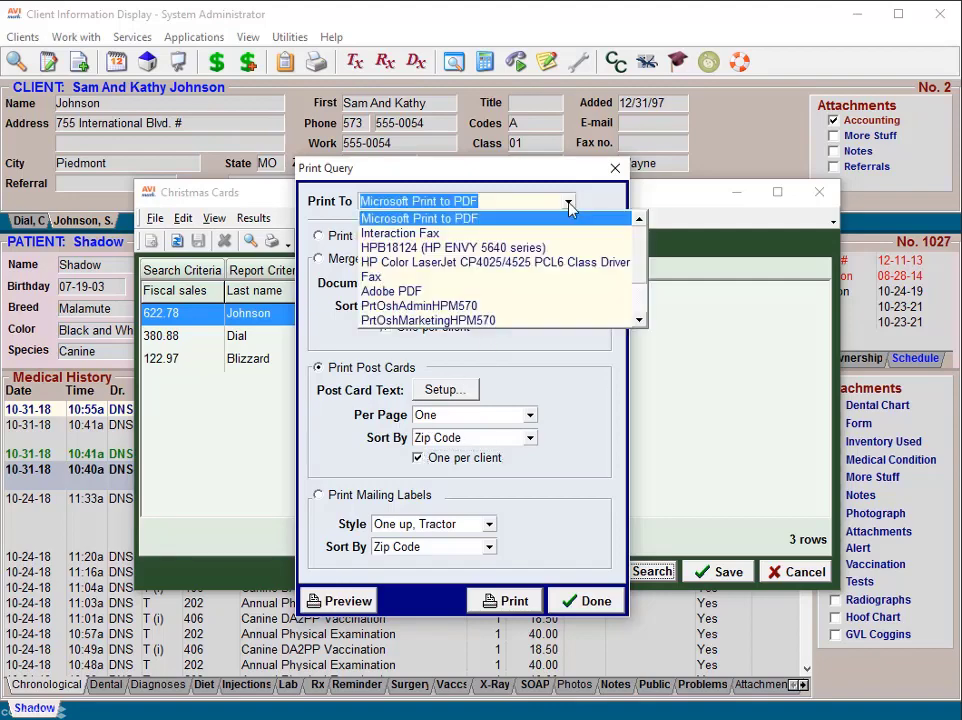
{"action": "left_click", "coordinate": [568, 204]}
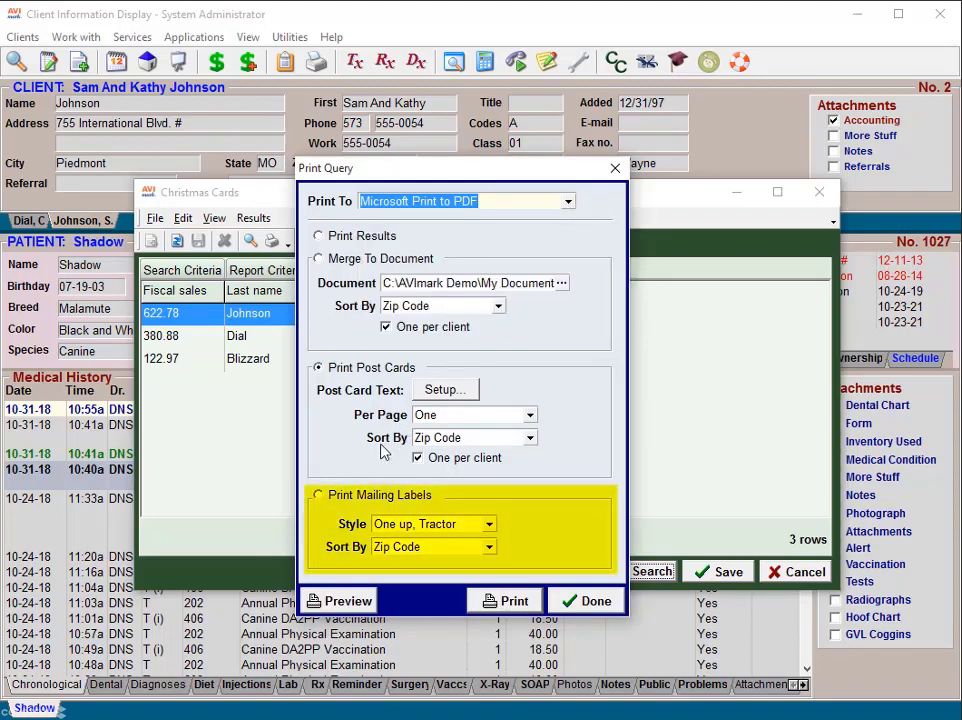
{"action": "left_click", "coordinate": [319, 496]}
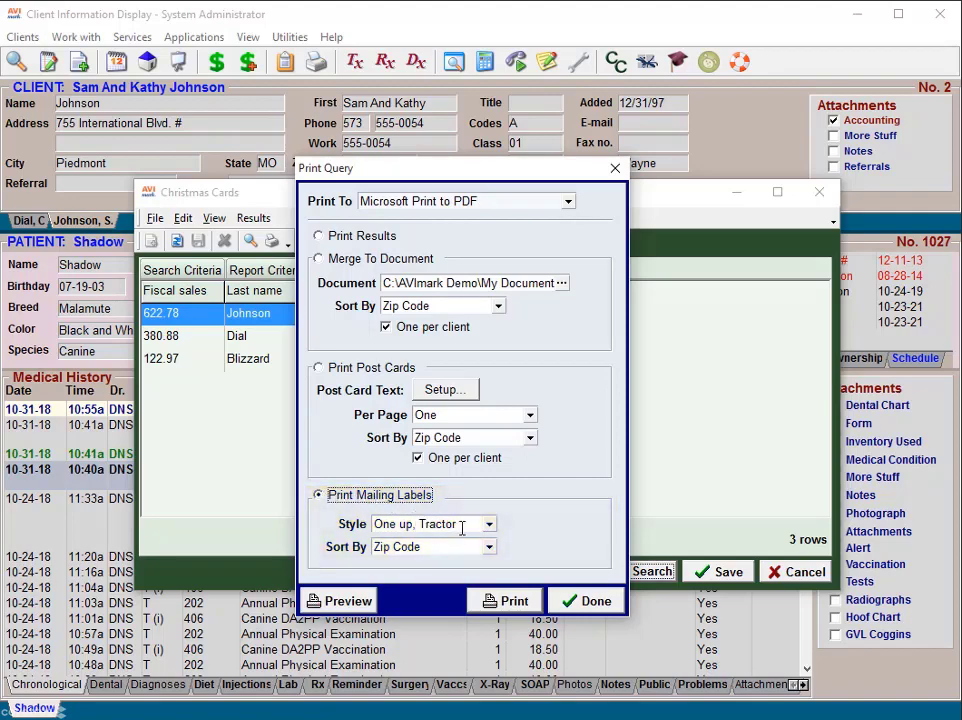
{"action": "left_click", "coordinate": [492, 528]}
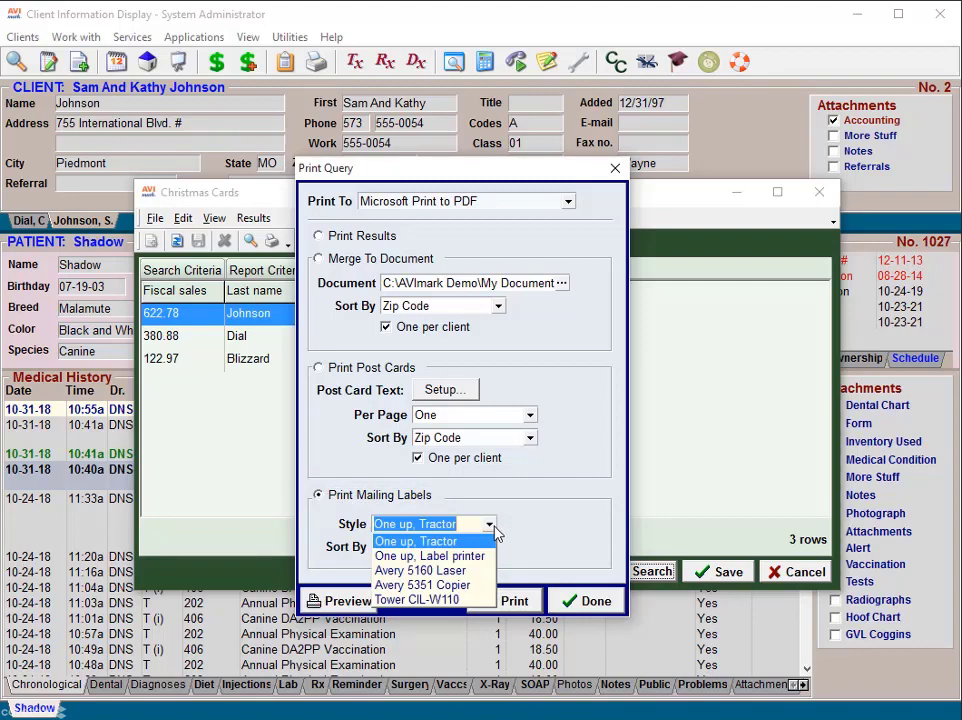
{"action": "left_click", "coordinate": [494, 535]}
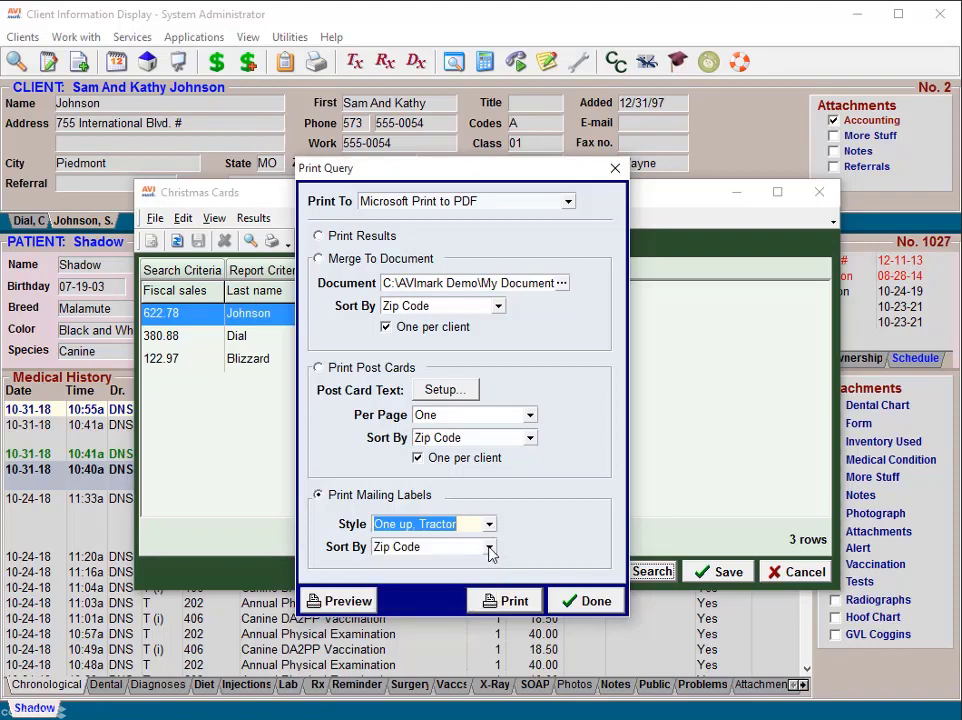
Keep the mailing labels sorted by Zip Code and finish the print settings with Done
{"action": "left_click", "coordinate": [489, 549]}
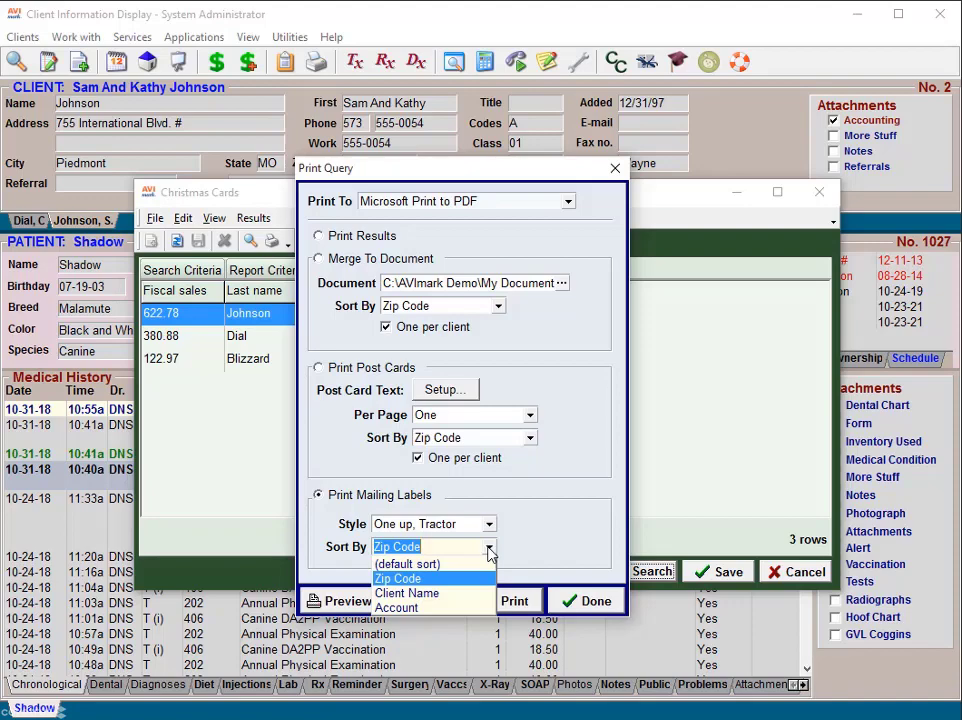
{"action": "left_click", "coordinate": [528, 552]}
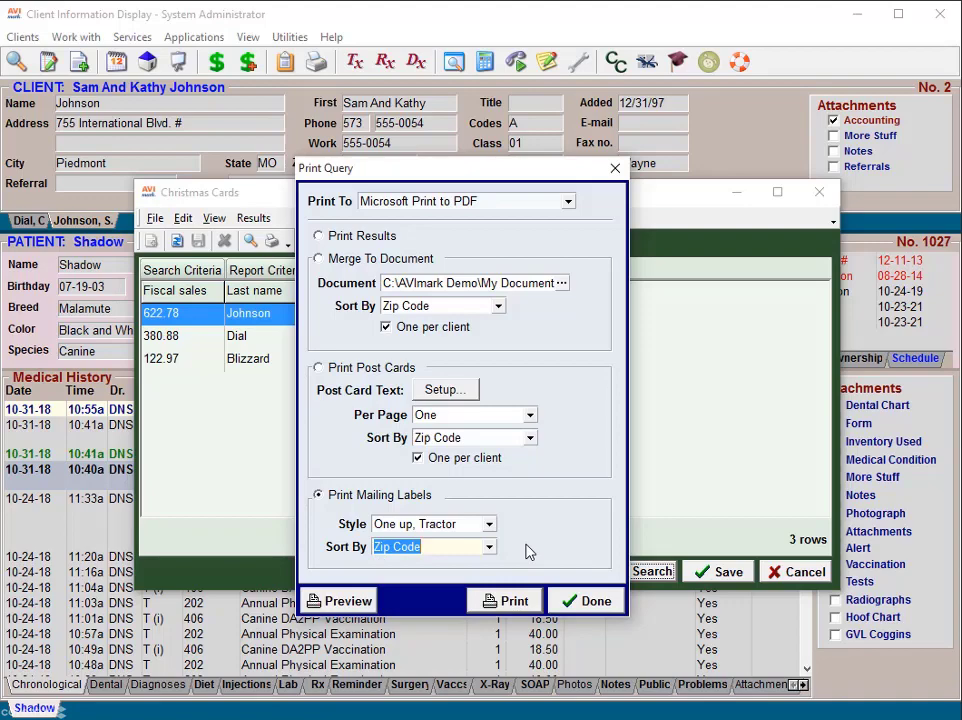
{"action": "left_click", "coordinate": [590, 604]}
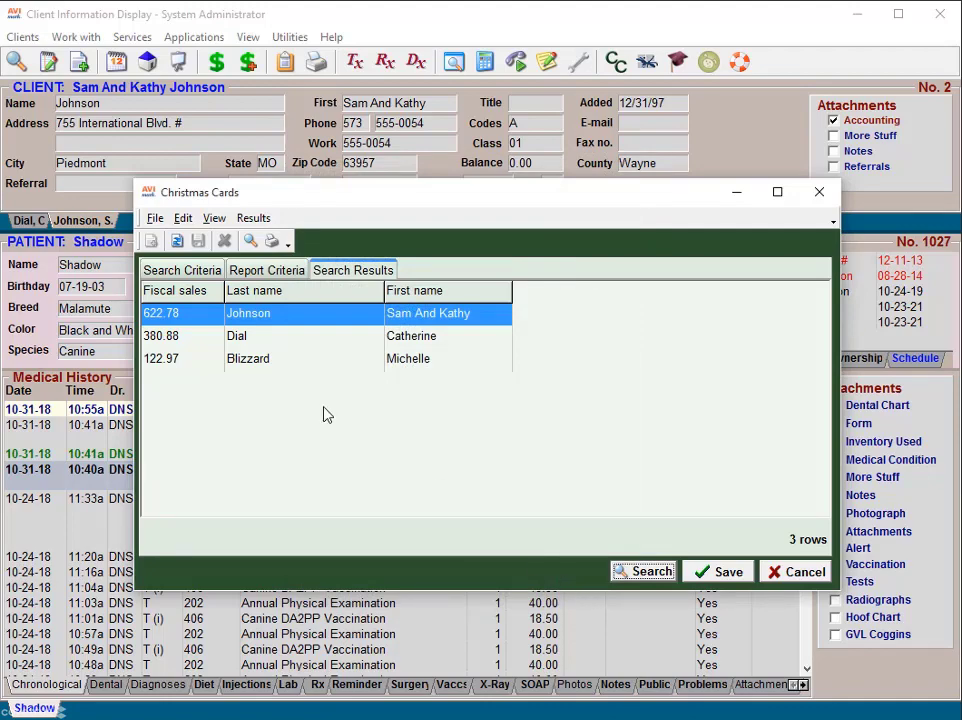
Start e-mailing the Christmas Cards results, leaving the message text empty and no file attached
{"action": "left_click", "coordinate": [253, 219]}
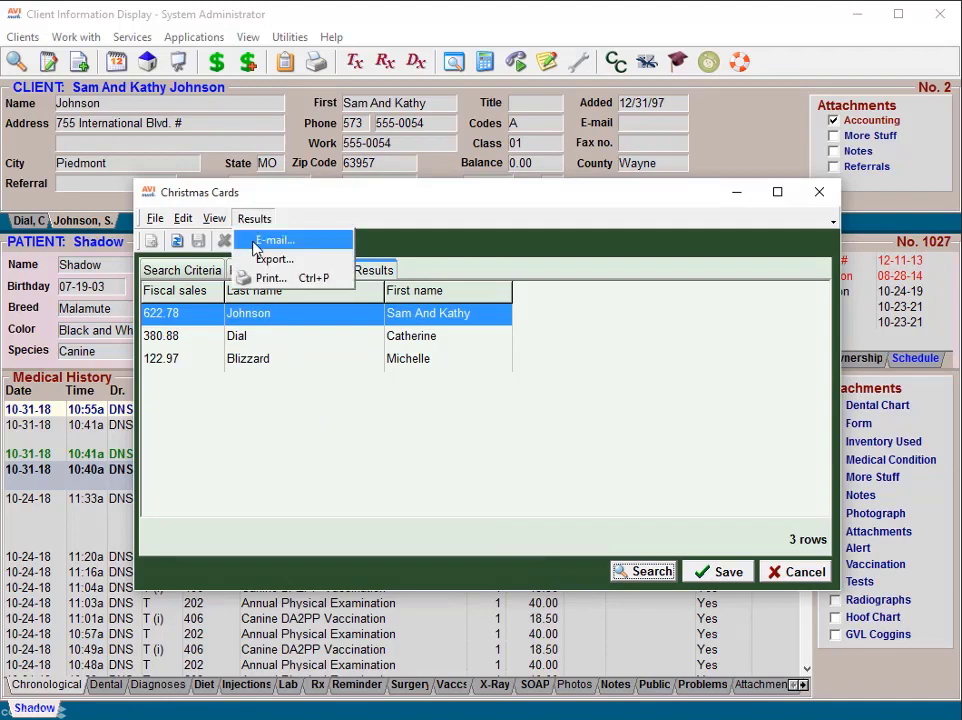
{"action": "left_click", "coordinate": [256, 245]}
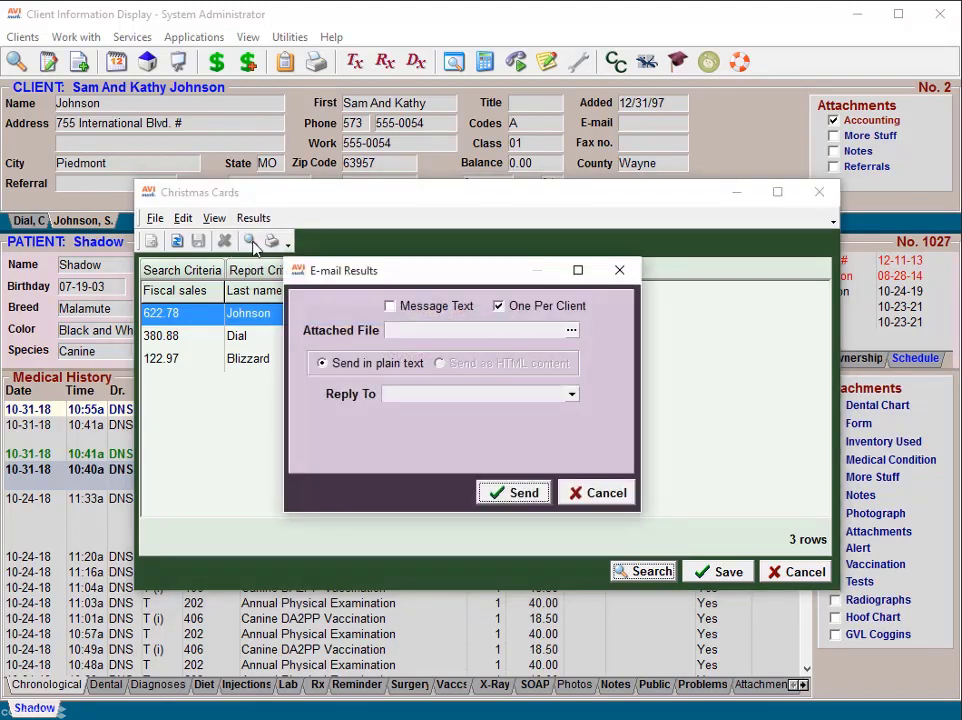
{"action": "left_click", "coordinate": [388, 308]}
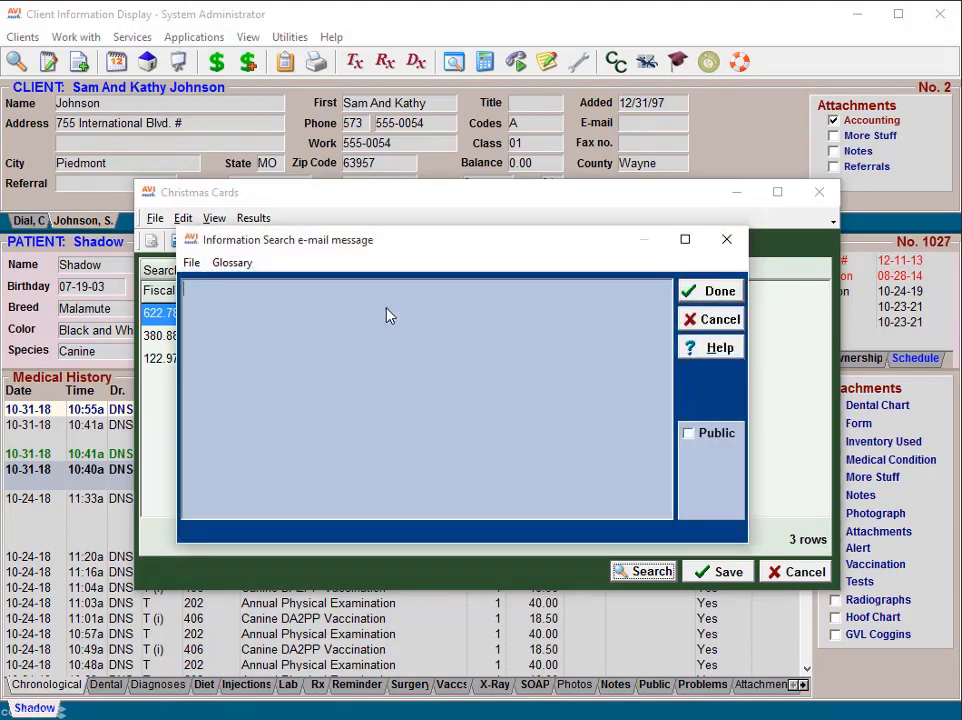
{"action": "left_click", "coordinate": [686, 296]}
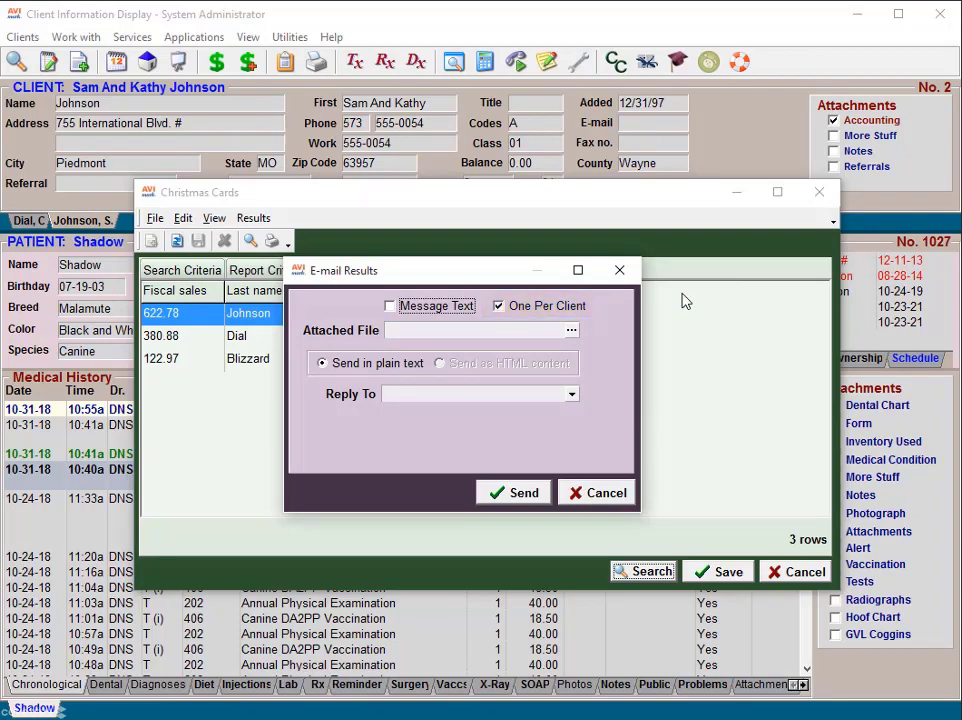
{"action": "left_click", "coordinate": [571, 330]}
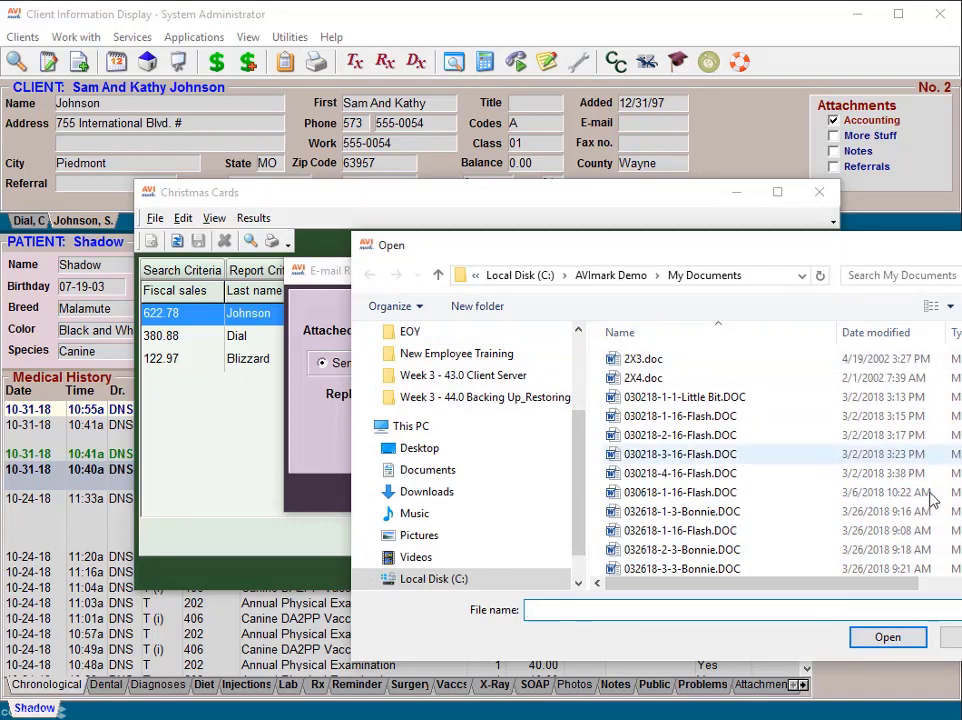
{"action": "key", "text": "Escape"}
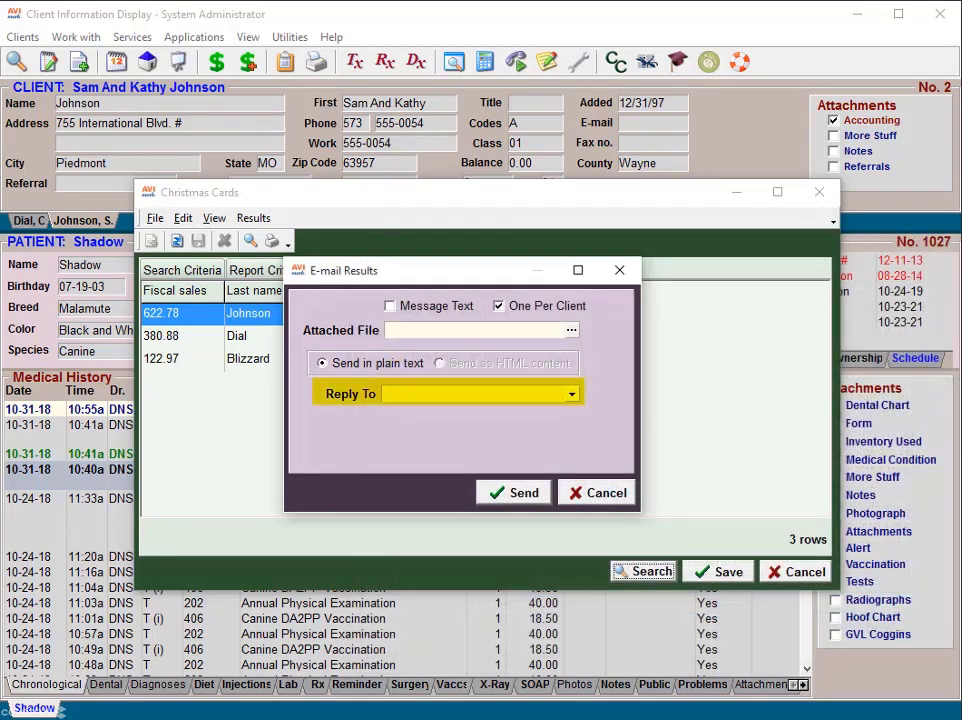